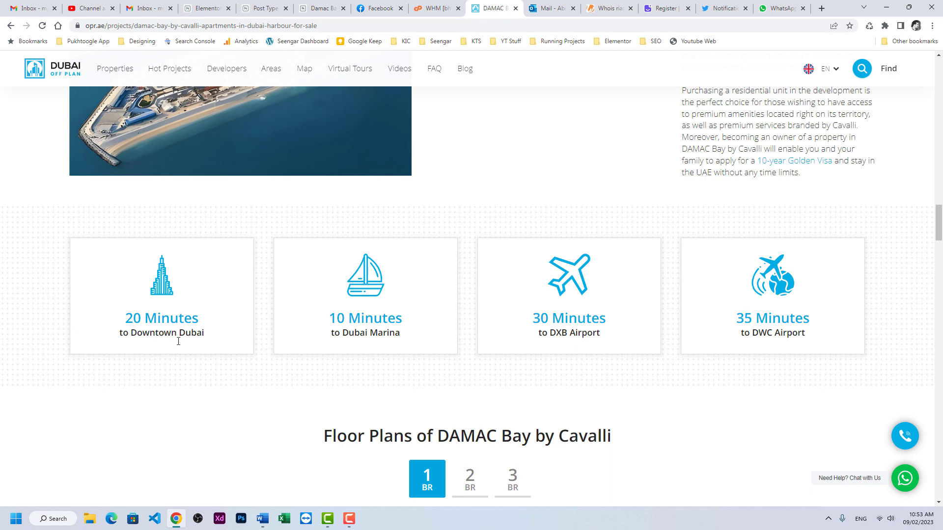
- Examine the reference page's travel-time boxes, the Properties post type's meta fields and the nearby places text on the Damac Bay page
{"action": "left_click_drag", "start_coordinate": [125, 317], "coordinate": [214, 351]}
{"action": "left_click_drag", "start_coordinate": [337, 319], "coordinate": [425, 347]}
{"action": "left_click", "coordinate": [549, 326]}
{"action": "left_click", "coordinate": [251, 9]}
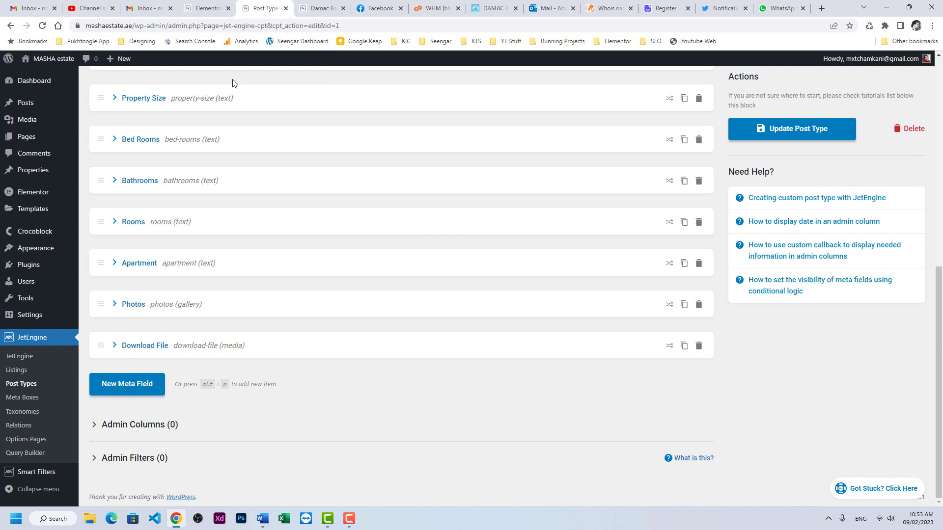
{"action": "scroll", "coordinate": [364, 319], "scroll_direction": "up", "scroll_amount": 8}
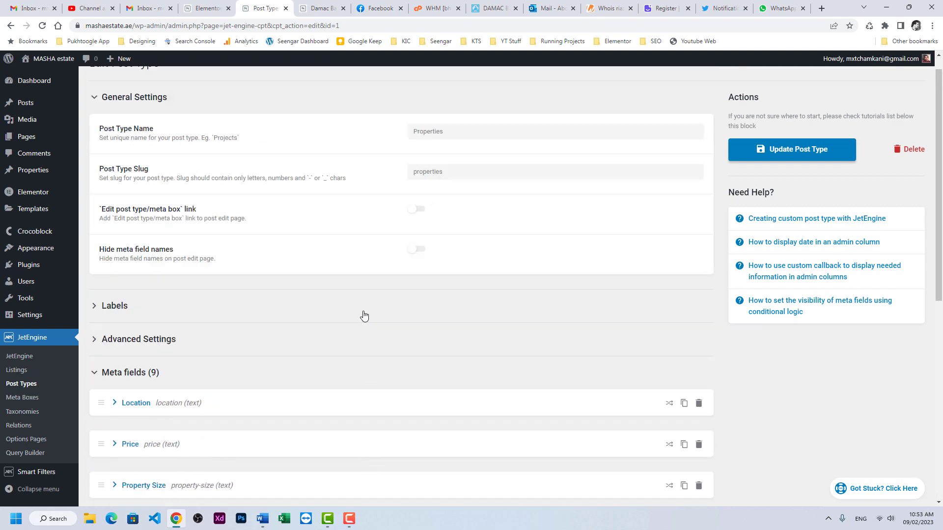
{"action": "left_click_drag", "start_coordinate": [116, 86], "coordinate": [481, 175]}
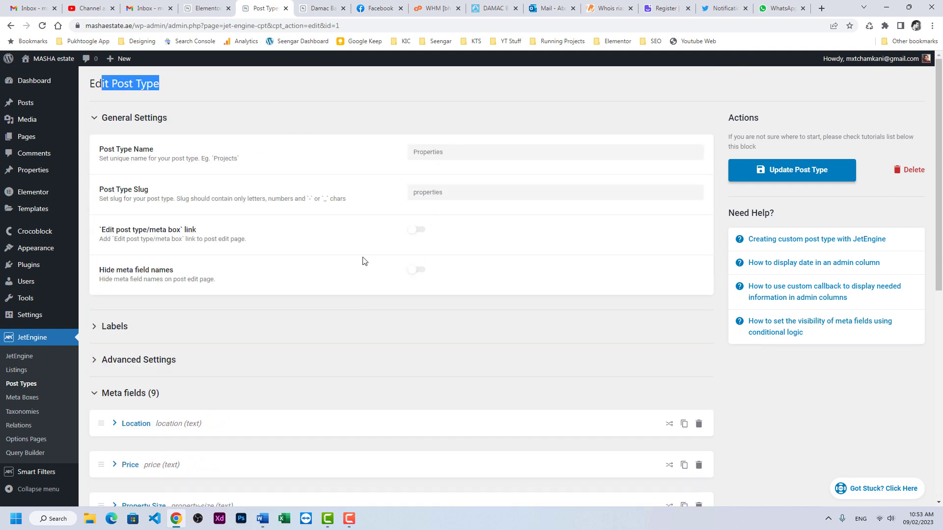
{"action": "scroll", "coordinate": [350, 313], "scroll_direction": "down", "scroll_amount": 8}
{"action": "left_click", "coordinate": [314, 8]}
{"action": "scroll", "coordinate": [439, 315], "scroll_direction": "down", "scroll_amount": 5}
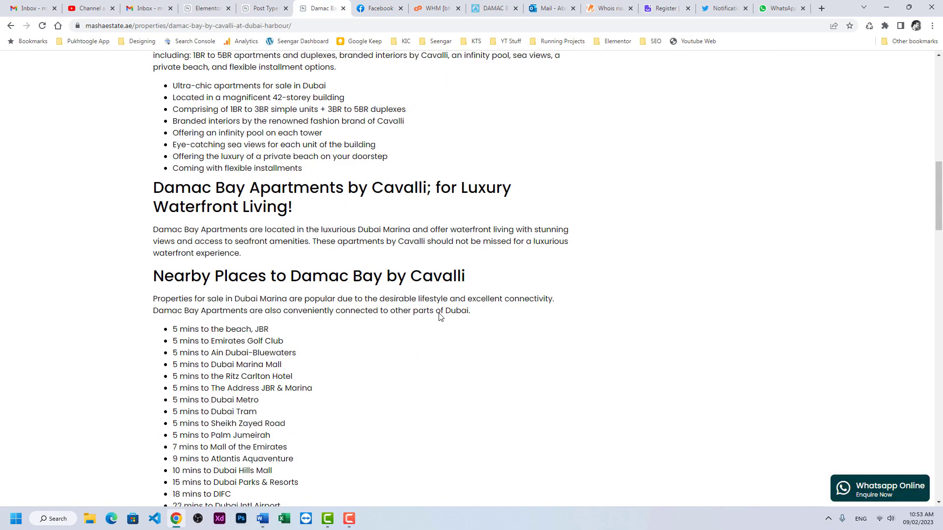
{"action": "scroll", "coordinate": [442, 315], "scroll_direction": "down", "scroll_amount": 5}
{"action": "scroll", "coordinate": [444, 313], "scroll_direction": "up", "scroll_amount": 12}
- Add a new meta field labelled "Show Nearby Places" with the ID show-nearby-places to the Properties post type
{"action": "left_click", "coordinate": [262, 5]}
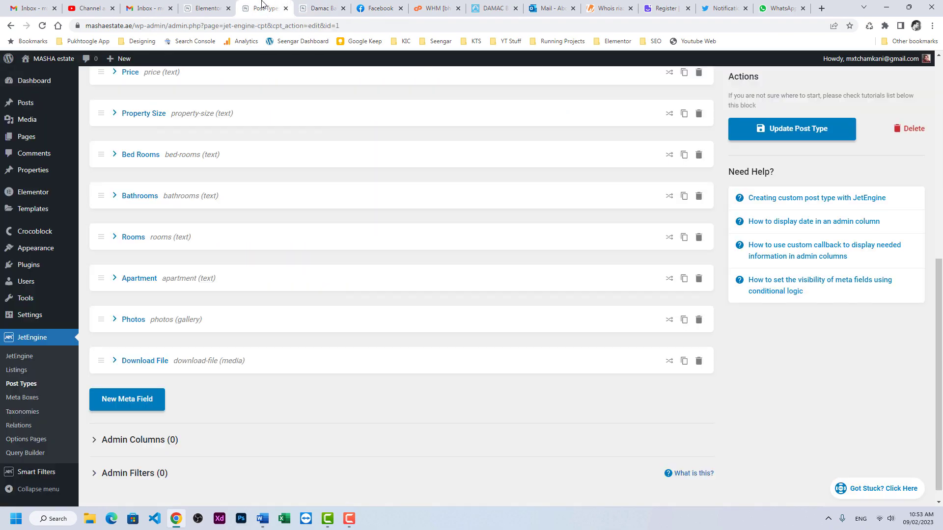
{"action": "left_click", "coordinate": [124, 405]}
{"action": "scroll", "coordinate": [394, 360], "scroll_direction": "down", "scroll_amount": 4}
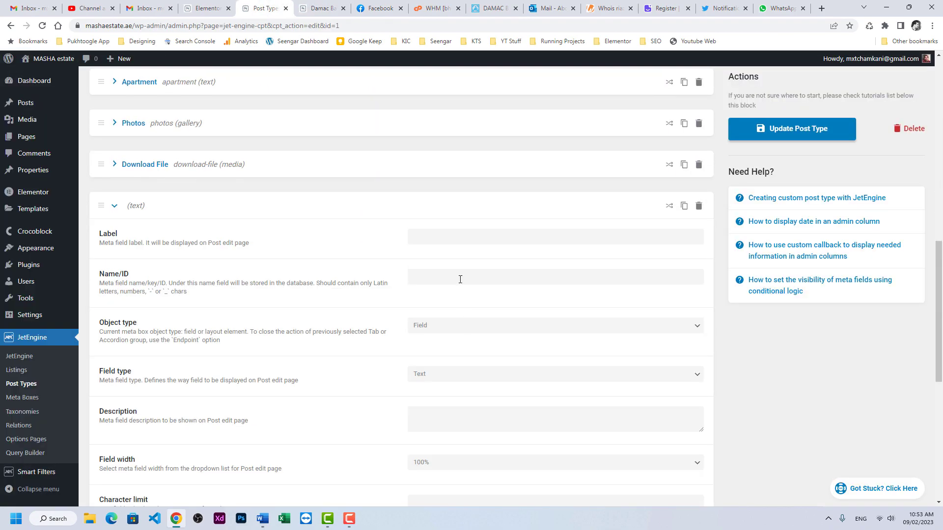
{"action": "left_click", "coordinate": [449, 238]}
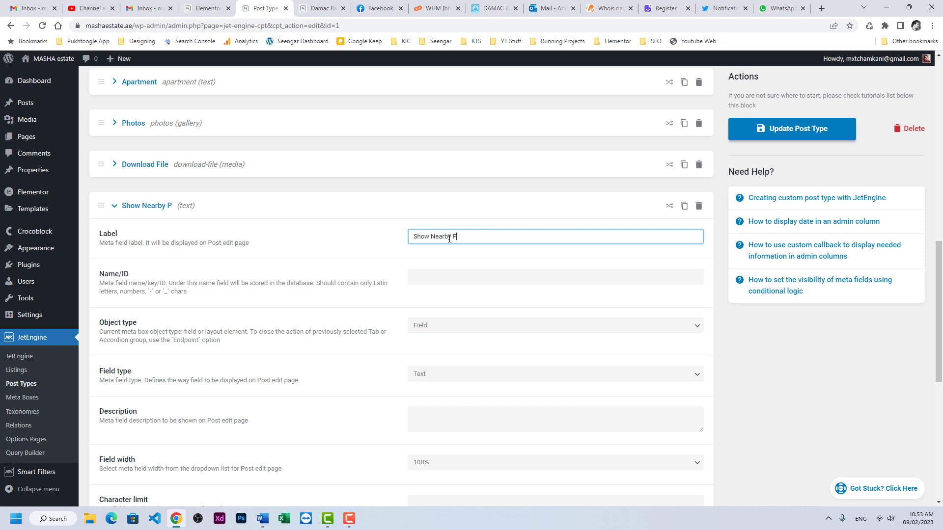
{"action": "key", "text": "Tab"}
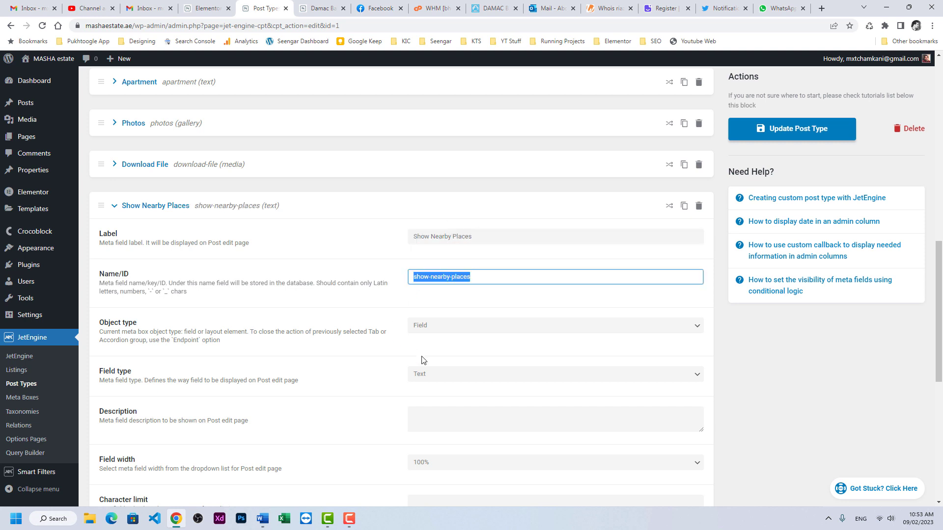
- Set the Show Nearby Places field type to Switcher and update the post type
{"action": "left_click", "coordinate": [424, 374]}
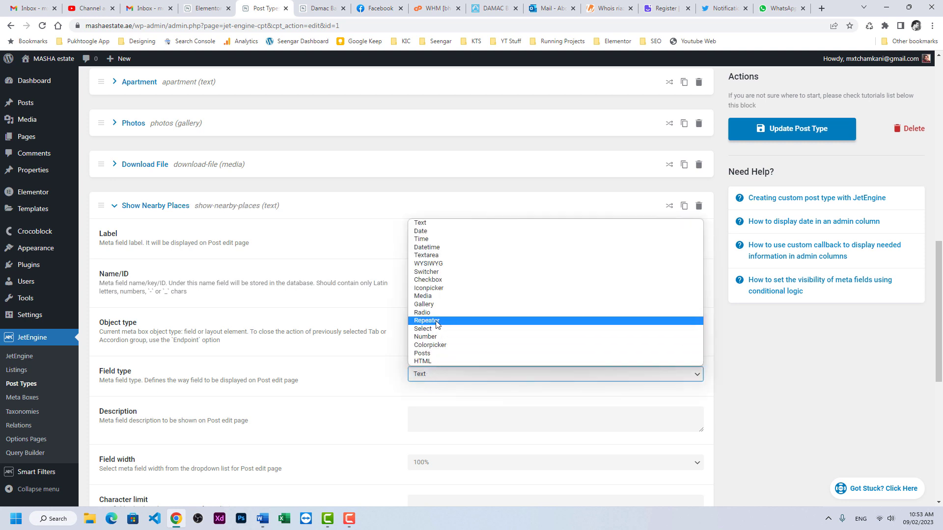
{"action": "left_click", "coordinate": [431, 271]}
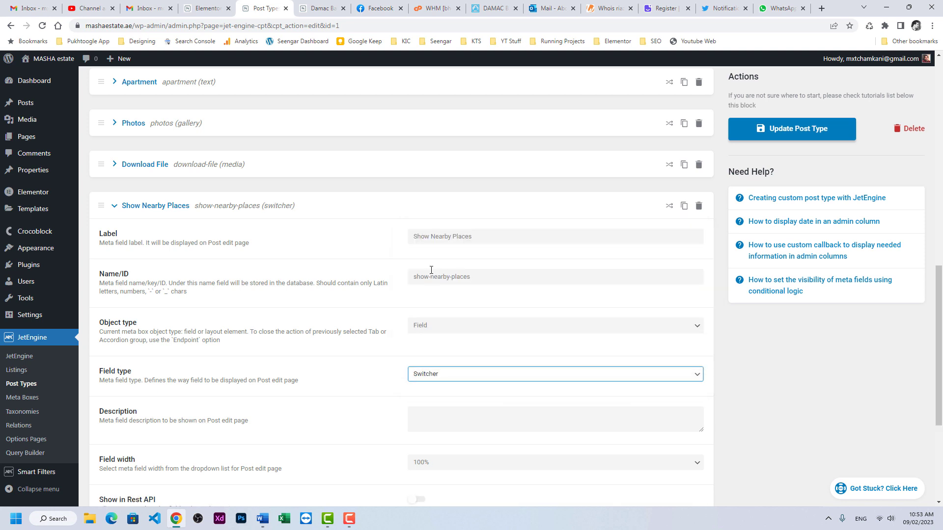
{"action": "left_click", "coordinate": [807, 137]}
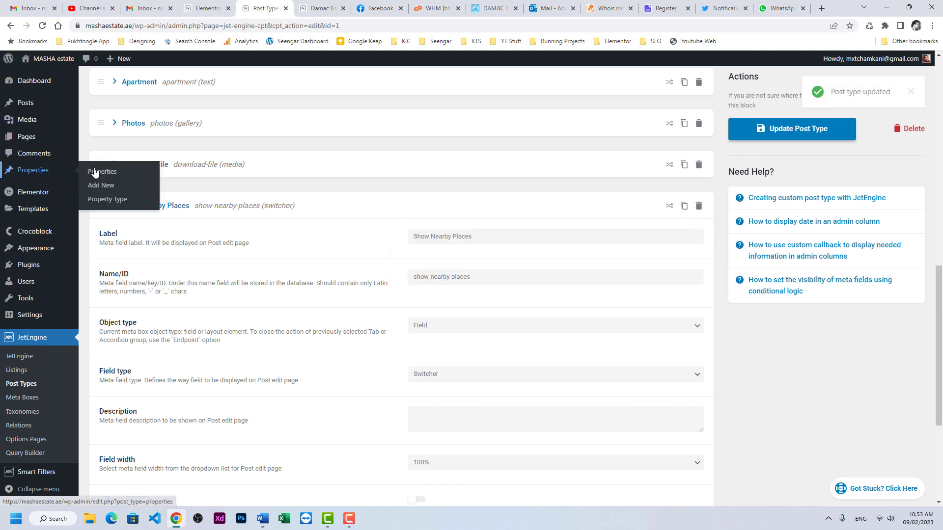
- Open the property "Damac Bay by Cavalli at Dubai Harbour" for editing and go to its custom fields
{"action": "left_click", "coordinate": [94, 171]}
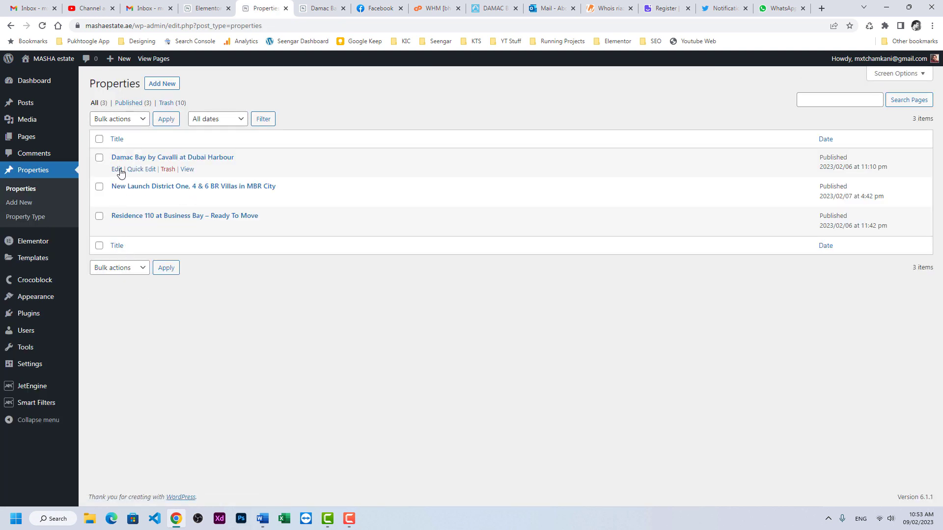
{"action": "left_click", "coordinate": [120, 170]}
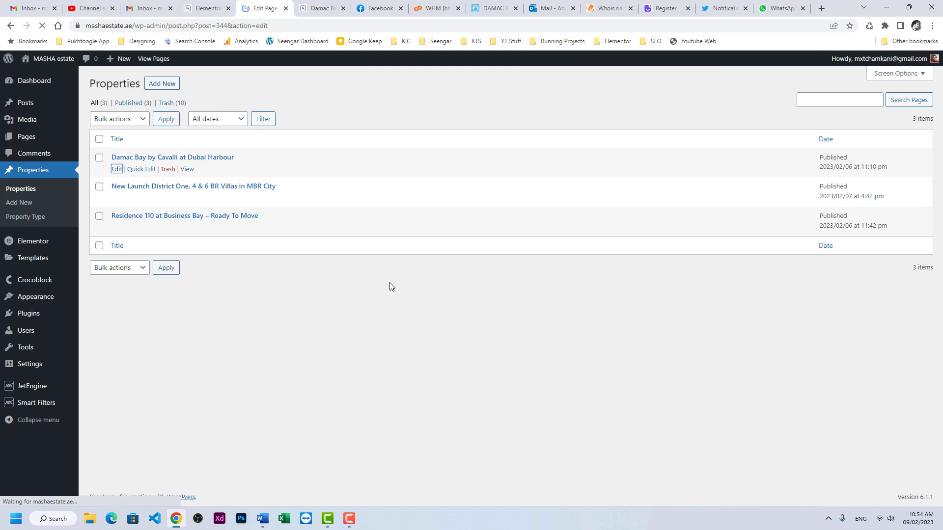
{"action": "scroll", "coordinate": [267, 322], "scroll_direction": "down", "scroll_amount": 15}
{"action": "scroll", "coordinate": [267, 322], "scroll_direction": "down", "scroll_amount": 20}
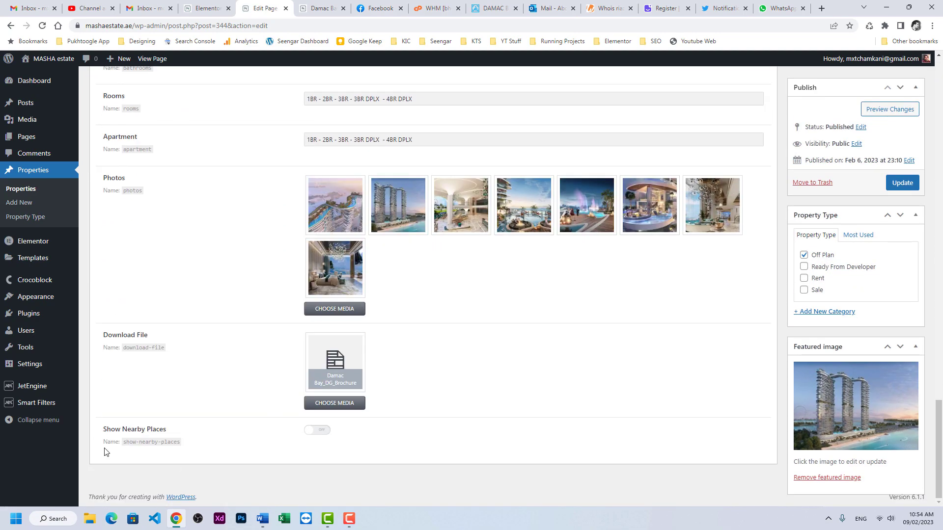
- Turn on Show Nearby Places for the Damac Bay property and update the post
{"action": "left_click_drag", "start_coordinate": [150, 431], "coordinate": [189, 431]}
{"action": "left_click", "coordinate": [216, 434]}
{"action": "left_click", "coordinate": [318, 431]}
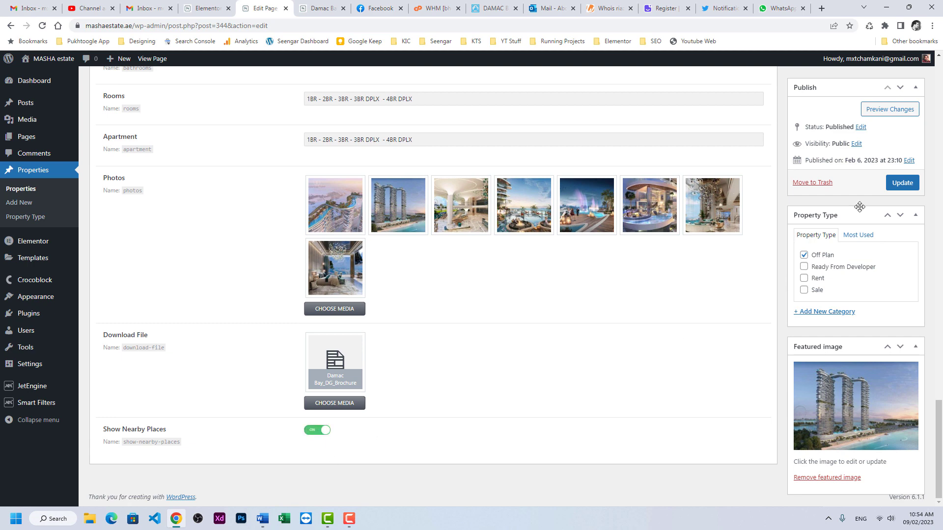
{"action": "left_click", "coordinate": [902, 182]}
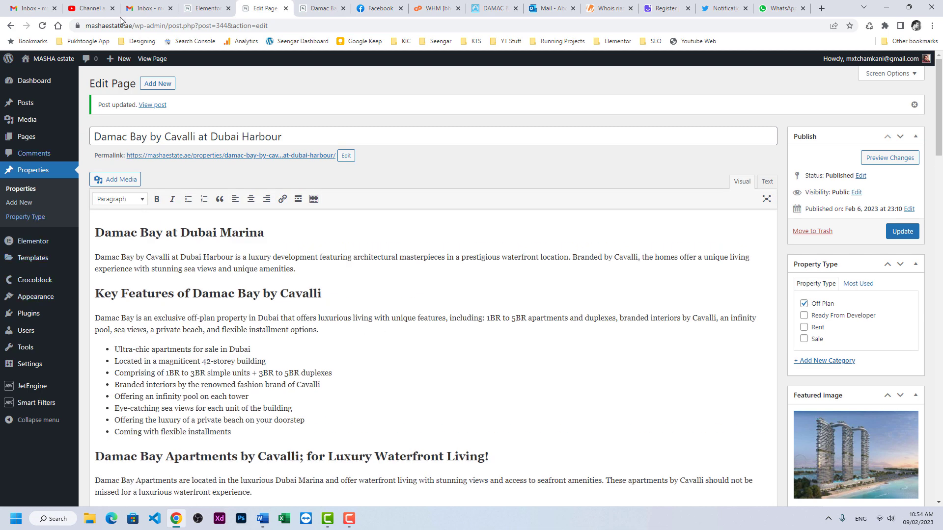
- Open the Elementor Single Post template in the editor and set the heading below the property specs to "Nearby Places"
{"action": "mouse_move", "coordinate": [72, 261]}
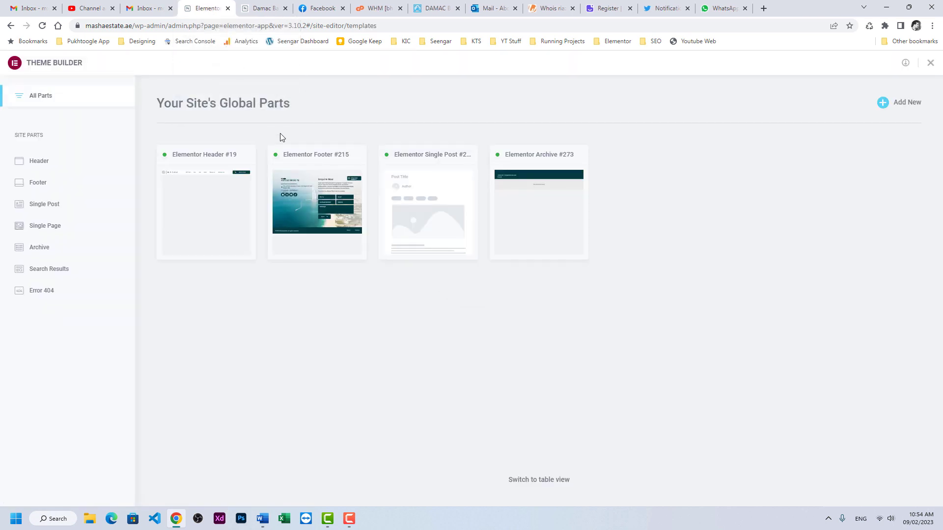
{"action": "left_click", "coordinate": [426, 202]}
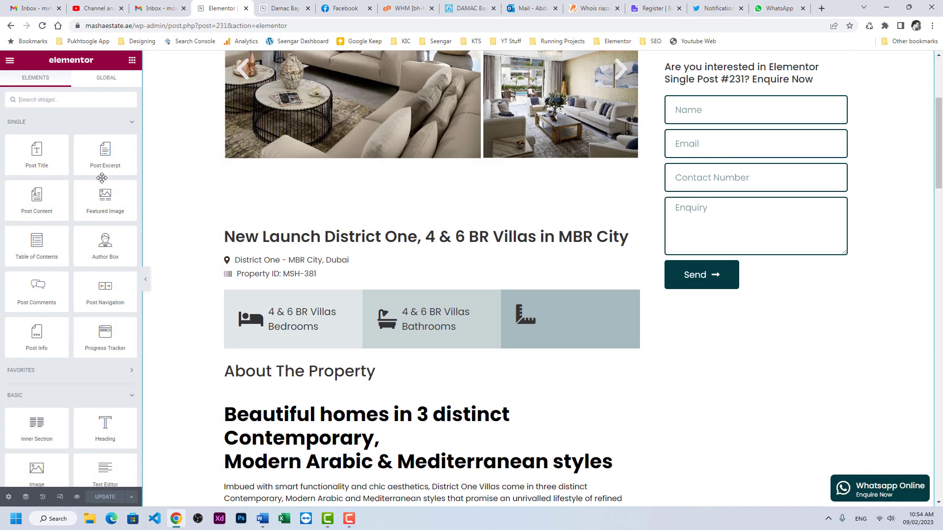
{"action": "right_click", "coordinate": [295, 325]}
{"action": "left_click", "coordinate": [325, 332]}
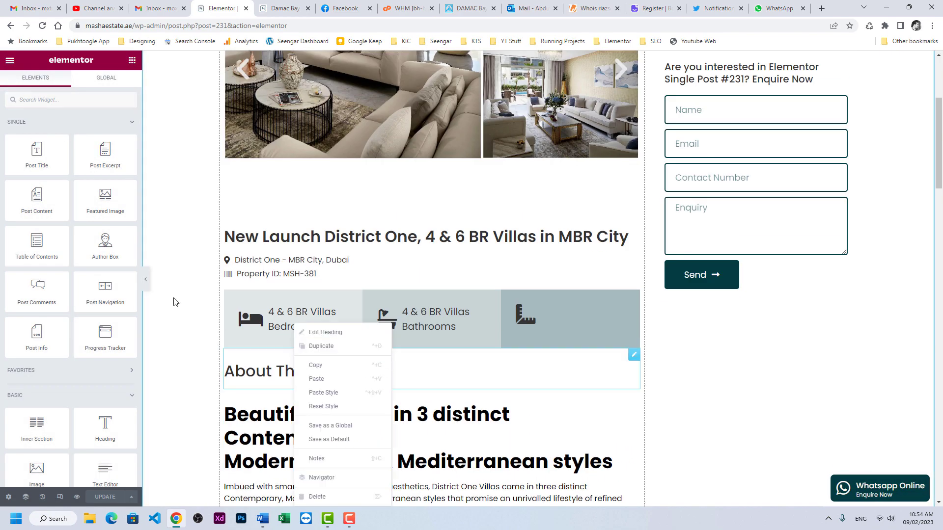
{"action": "left_click_drag", "start_coordinate": [66, 146], "coordinate": [2, 145]}
{"action": "type", "text": "Nearby"}
{"action": "key", "text": "BackSpace"}
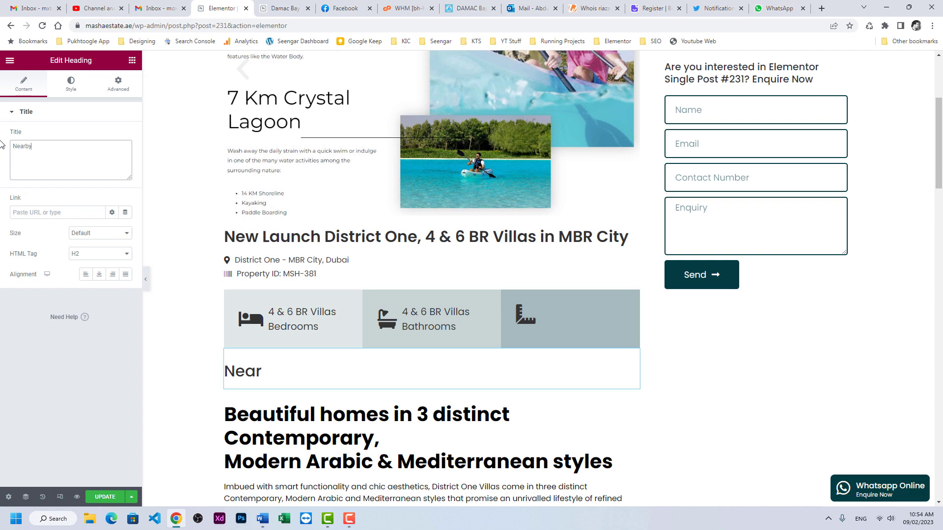
{"action": "type", "text": "by Places"}
- Insert an inner section below the Nearby Places heading and expand it to three columns
{"action": "scroll", "coordinate": [420, 260], "scroll_direction": "down", "scroll_amount": 2}
{"action": "left_click", "coordinate": [132, 61]}
{"action": "left_click_drag", "start_coordinate": [37, 428], "coordinate": [285, 300]}
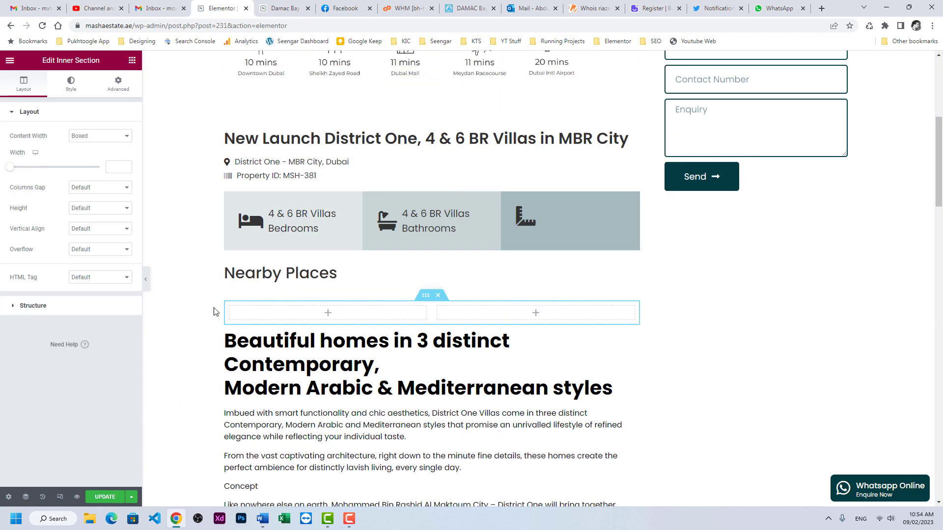
{"action": "right_click", "coordinate": [228, 311]}
{"action": "left_click", "coordinate": [267, 354]}
- Place an Icon Box widget in the first column and use the uploaded downtown.svg as its icon
{"action": "type", "text": "icon"}
{"action": "left_click_drag", "start_coordinate": [95, 143], "coordinate": [244, 313]}
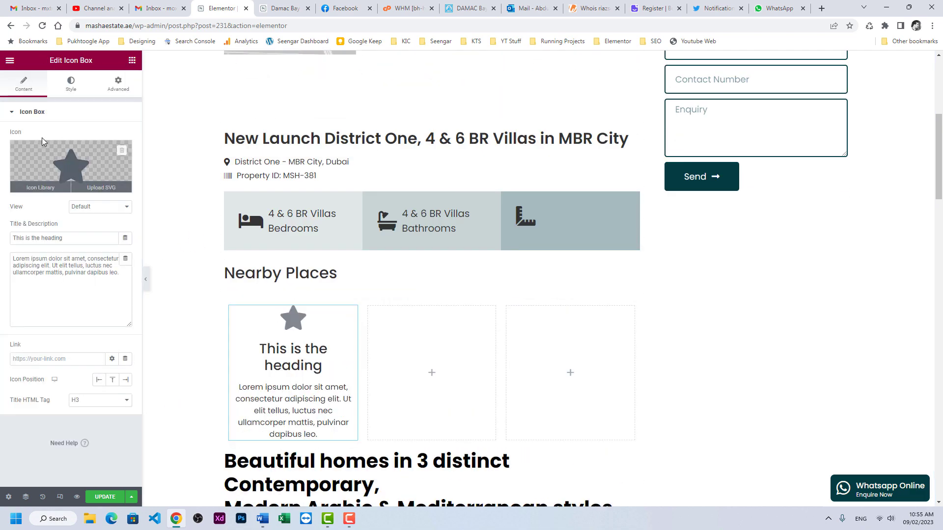
{"action": "left_click", "coordinate": [63, 167]}
{"action": "left_click", "coordinate": [755, 95]}
{"action": "left_click", "coordinate": [101, 188]}
{"action": "left_click", "coordinate": [89, 102]}
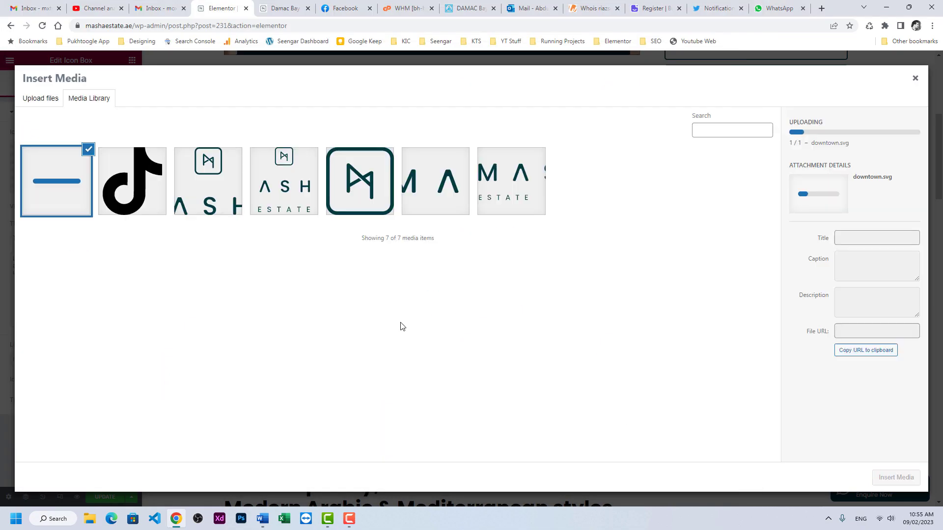
{"action": "left_click", "coordinate": [896, 477]}
- Set the icon box's title to "20 minutes" and its description to "Dubai Mall"
{"action": "type", "text": "Dubai Mall"}
{"action": "key", "text": "Tab"}
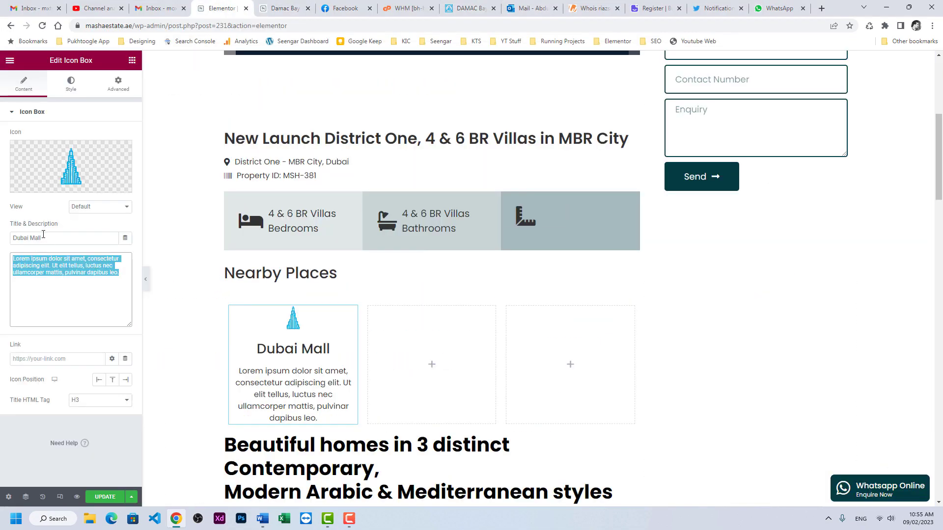
{"action": "type", "text": "20 minutes"}
{"action": "mouse_move", "coordinate": [43, 236]}
{"action": "left_mouse_down"}
{"action": "mouse_move", "coordinate": [9, 232]}
{"action": "mouse_move", "coordinate": [43, 224]}
{"action": "left_mouse_up"}
{"action": "key", "text": "Tab"}
{"action": "type", "text": "Dubai Mall"}
- Set the icon box's padding to 10 and try a global primary color on its icon
{"action": "left_click", "coordinate": [70, 84]}
{"action": "left_click", "coordinate": [32, 278]}
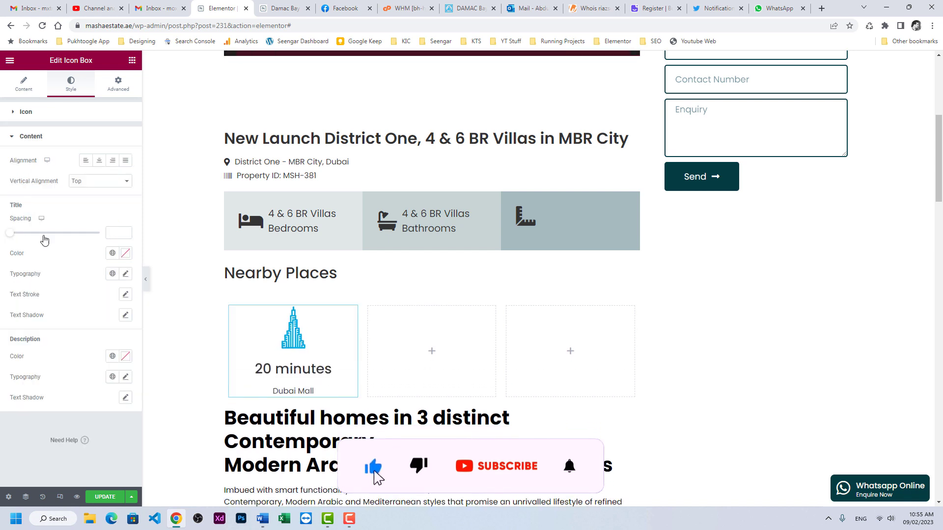
{"action": "left_click", "coordinate": [118, 84]}
{"action": "left_click", "coordinate": [80, 184]}
{"action": "type", "text": "10"}
{"action": "left_click", "coordinate": [72, 84]}
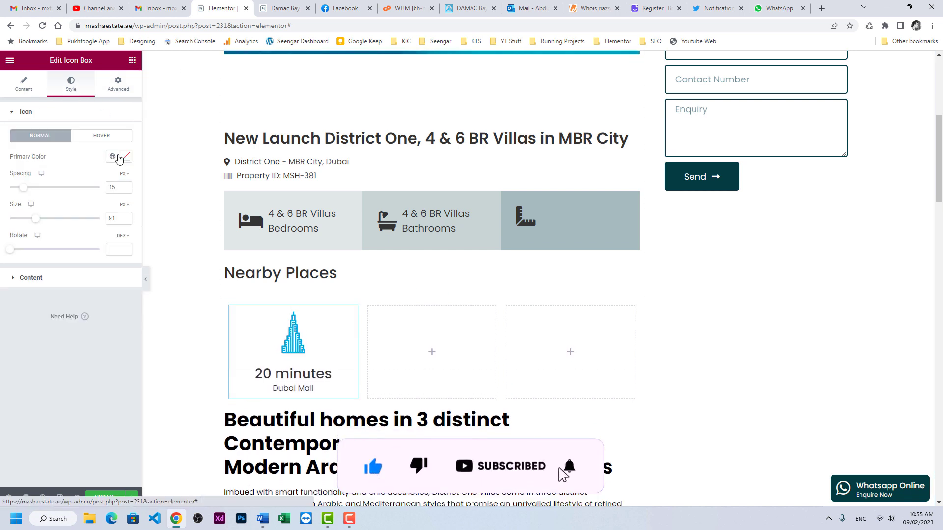
{"action": "left_click", "coordinate": [113, 156]}
{"action": "left_click", "coordinate": [98, 202]}
- Give the icon box a solid border with width 2 on all sides in light grey
{"action": "left_click", "coordinate": [118, 83]}
{"action": "left_click", "coordinate": [29, 402]}
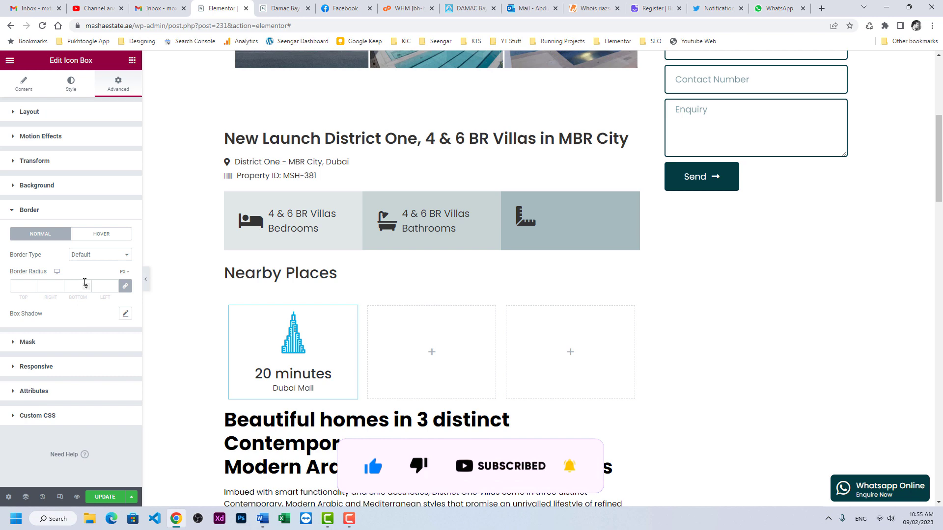
{"action": "left_click", "coordinate": [100, 254]}
{"action": "left_click", "coordinate": [76, 283]}
{"action": "left_click", "coordinate": [78, 286]}
{"action": "type", "text": "2"}
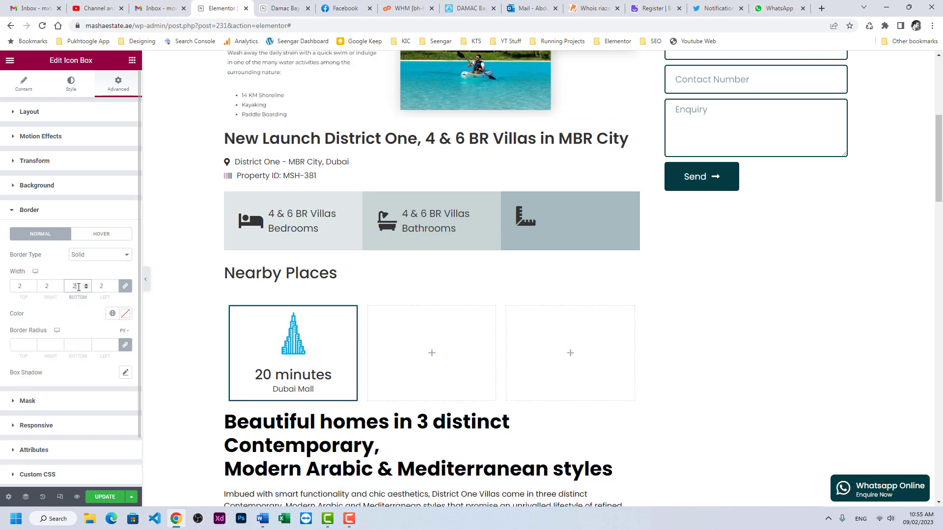
{"action": "left_click", "coordinate": [112, 313]}
{"action": "left_click", "coordinate": [125, 314]}
{"action": "left_click", "coordinate": [89, 371]}
{"action": "left_click_drag", "start_coordinate": [66, 369], "coordinate": [66, 367]}
- Copy the finished icon box into the second and third columns and duplicate a column to make four boxes
{"action": "right_click", "coordinate": [307, 361]}
{"action": "left_click", "coordinate": [322, 368]}
{"action": "right_click", "coordinate": [443, 363]}
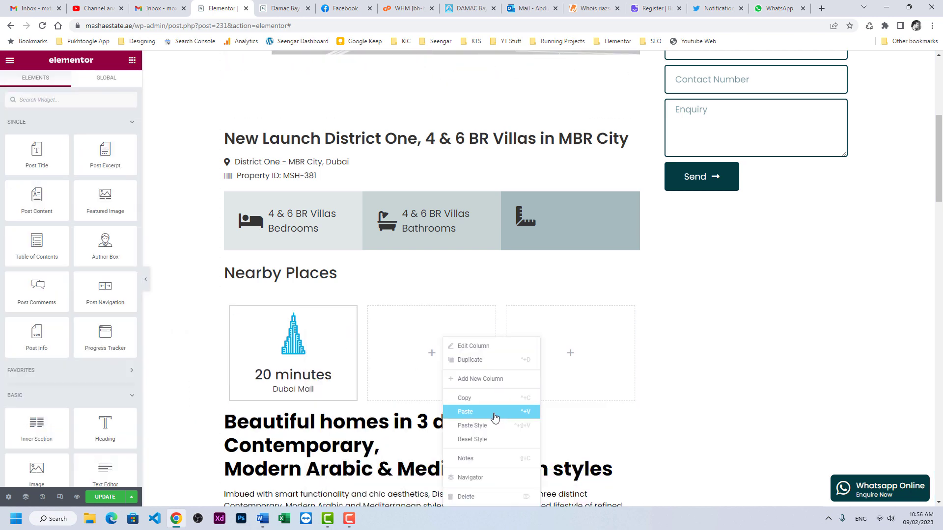
{"action": "left_click", "coordinate": [495, 413]}
{"action": "right_click", "coordinate": [532, 364]}
{"action": "left_click", "coordinate": [562, 414]}
{"action": "right_click", "coordinate": [506, 307]}
{"action": "left_click", "coordinate": [532, 330]}
- Upload the dwc, dxb and marina icon files and insert the plane as the second icon box's icon
{"action": "left_click", "coordinate": [404, 338]}
{"action": "left_click", "coordinate": [74, 169]}
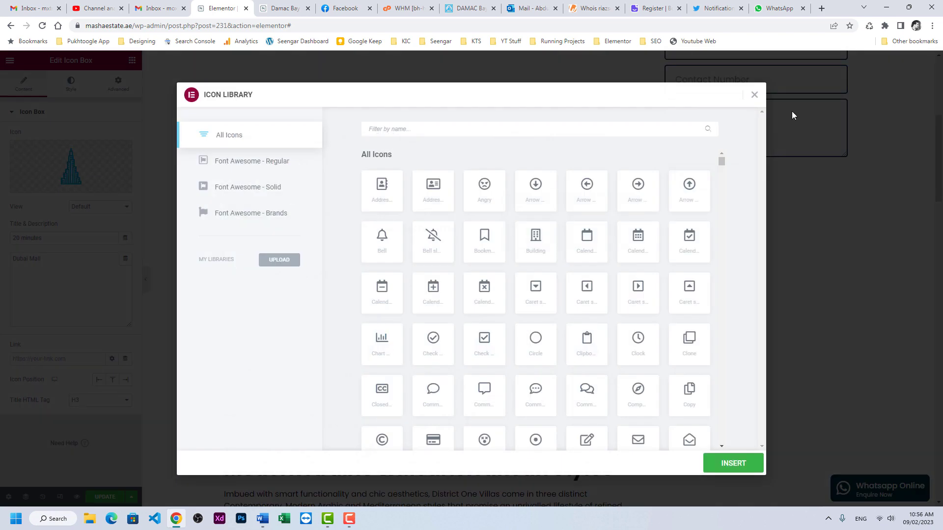
{"action": "left_click", "coordinate": [761, 94]}
{"action": "left_click", "coordinate": [41, 190]}
{"action": "left_click", "coordinate": [40, 99]}
{"action": "left_click", "coordinate": [476, 272]}
{"action": "left_click", "coordinate": [663, 378]}
{"action": "left_click", "coordinate": [368, 379], "text": "ctrl"}
{"action": "left_click", "coordinate": [221, 378], "text": "ctrl"}
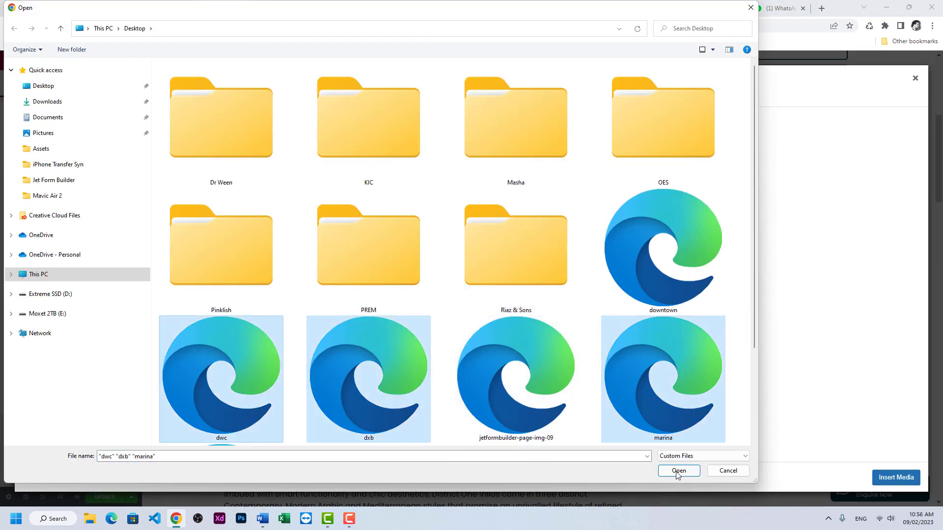
{"action": "left_click", "coordinate": [677, 471]}
{"action": "left_click", "coordinate": [896, 478]}
- Set the second icon box's title to "10 minutes" and its description to "Dubai Airport"
{"action": "triple_click", "coordinate": [12, 238]}
{"action": "type", "text": "10 minutes"}
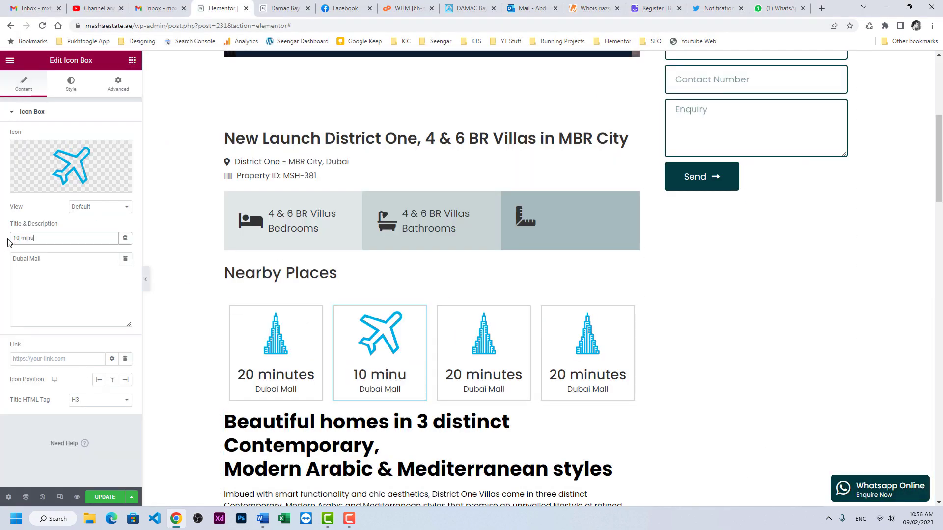
{"action": "left_click", "coordinate": [128, 268]}
{"action": "key", "text": "BackSpace"}
{"action": "key", "text": "BackSpace"}
{"action": "key", "text": "BackSpace"}
{"action": "key", "text": "BackSpace"}
{"action": "type", "text": "Airport"}
- Give the third icon box the sailboat icon from the media library and the description "Dubai Marina"
{"action": "left_click", "coordinate": [484, 339]}
{"action": "left_click", "coordinate": [71, 169]}
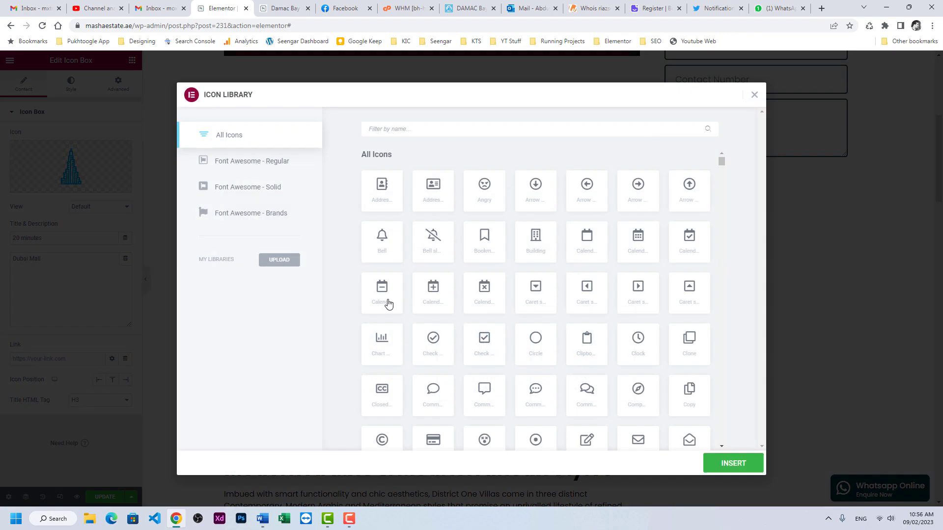
{"action": "left_click", "coordinate": [755, 94]}
{"action": "left_click", "coordinate": [40, 187]}
{"action": "left_click", "coordinate": [58, 181]}
{"action": "left_click", "coordinate": [896, 478]}
{"action": "left_click_drag", "start_coordinate": [45, 258], "coordinate": [1, 259]}
{"action": "type", "text": "Dubai Marina"}
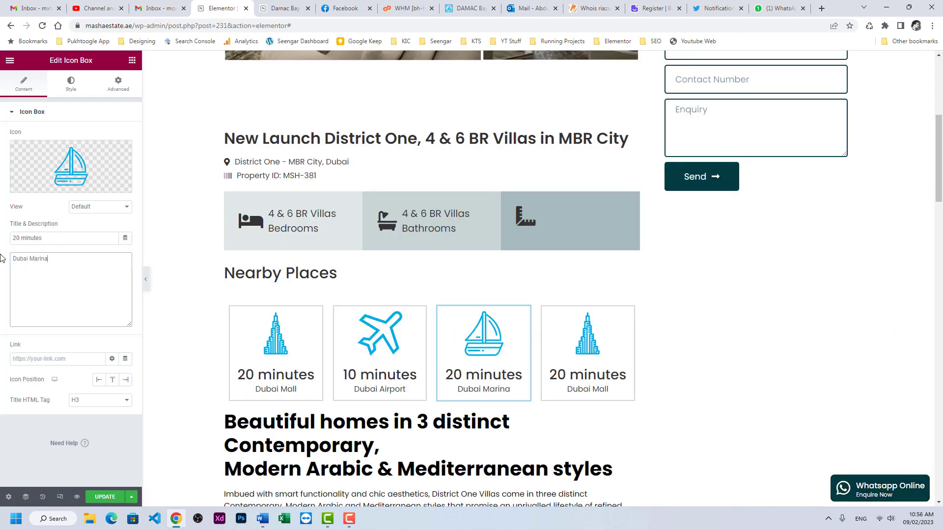
- Give the fourth icon box the plane-and-globe icon from the media library and the description "DWC Airport"
{"action": "left_click", "coordinate": [587, 343]}
{"action": "left_click", "coordinate": [96, 183]}
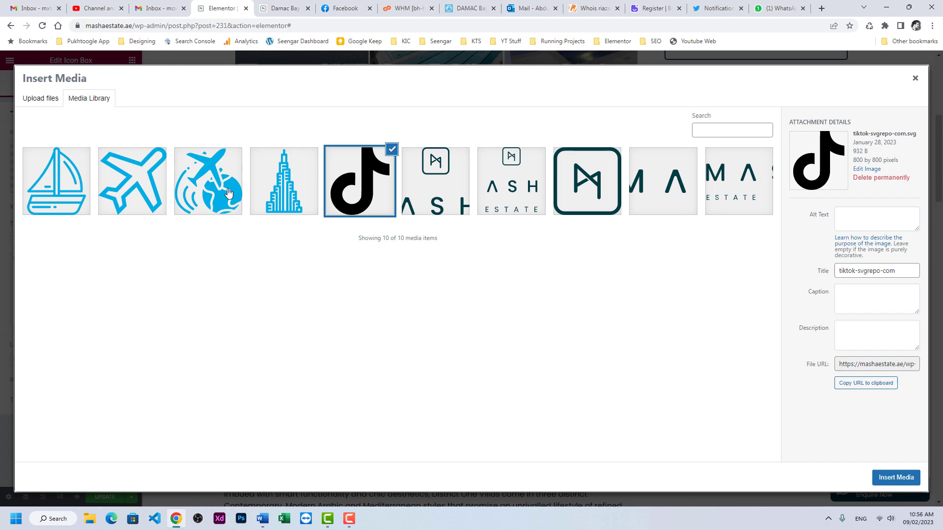
{"action": "left_click", "coordinate": [228, 193]}
{"action": "left_click", "coordinate": [896, 477]}
{"action": "left_click_drag", "start_coordinate": [44, 258], "coordinate": [3, 259]}
{"action": "type", "text": "DWC Airport"}
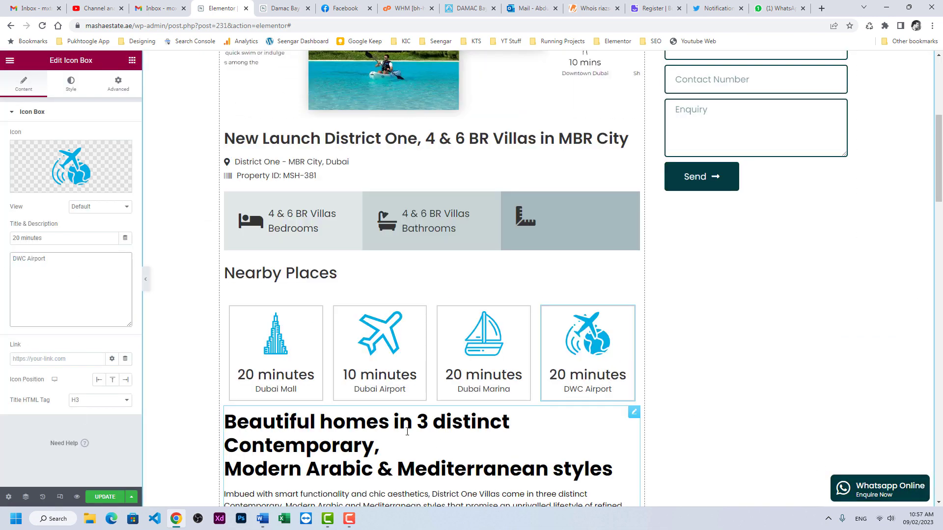
- Set the icon box inner section's top and bottom margins to 30 px and check the updated template on the Damac Bay property page
{"action": "left_click", "coordinate": [426, 295]}
{"action": "left_click", "coordinate": [117, 86]}
{"action": "left_click", "coordinate": [79, 147]}
{"action": "type", "text": "30"}
{"action": "left_click", "coordinate": [104, 497]}
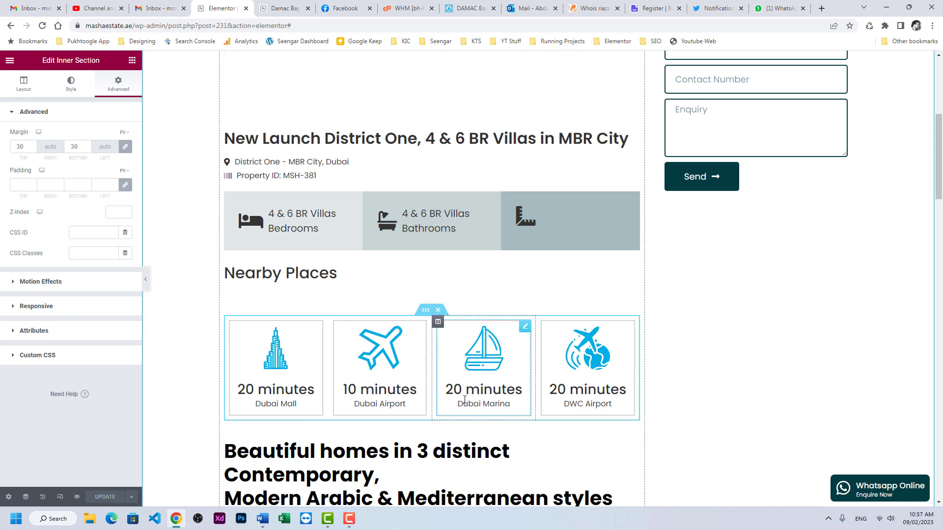
{"action": "left_click", "coordinate": [282, 9]}
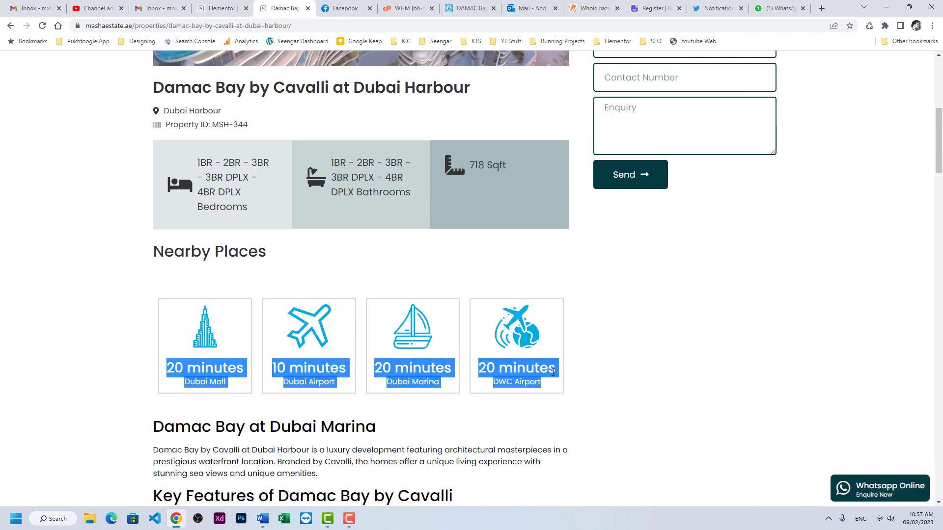
{"action": "left_click", "coordinate": [200, 5]}
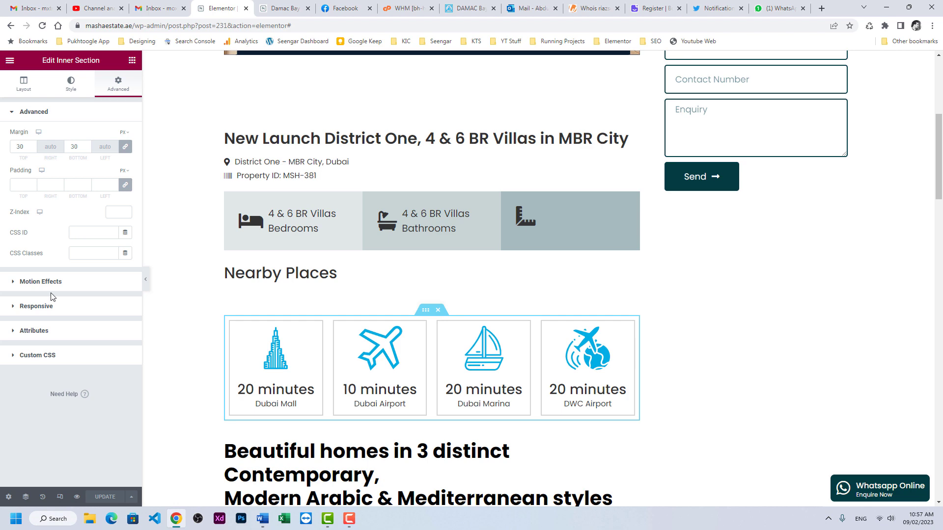
- Open the WordPress admin in a separate tab and enable JetEngine's Dynamic Visibility for Widgets and Sections module
{"action": "left_click", "coordinate": [10, 63]}
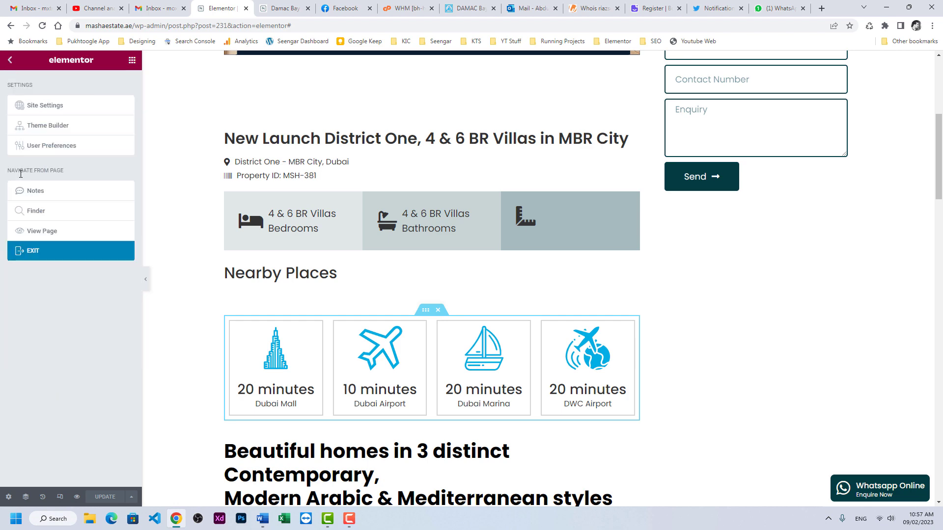
{"action": "middle_click", "coordinate": [38, 251]}
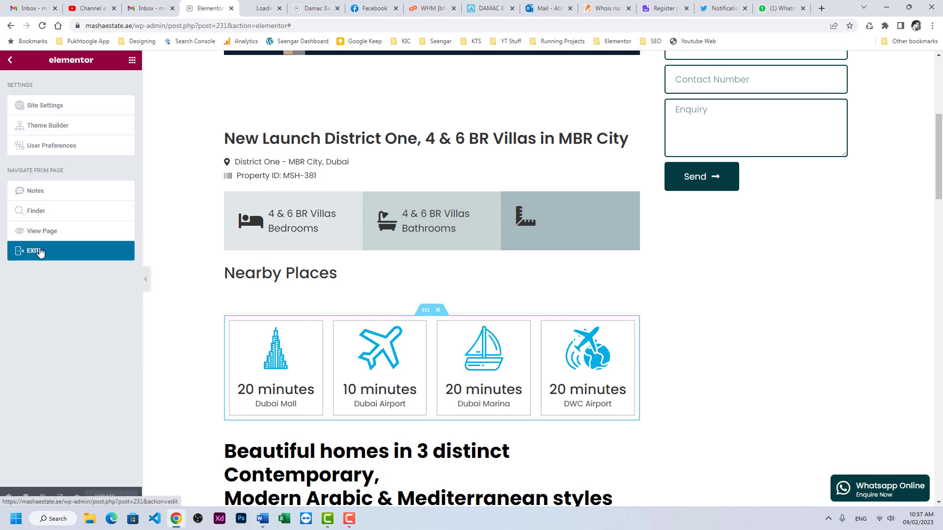
{"action": "left_click", "coordinate": [260, 8]}
{"action": "mouse_move", "coordinate": [37, 443]}
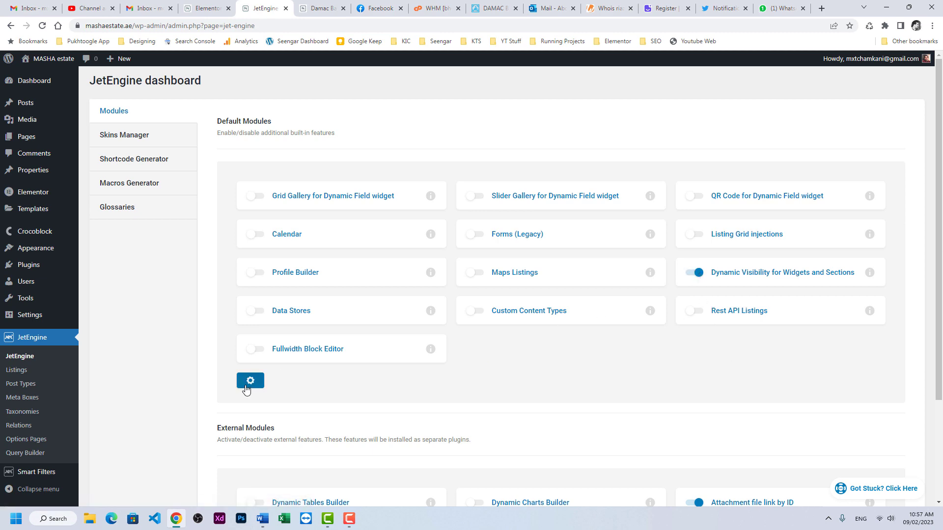
- Enable Dynamic Visibility on the inner section holding the four Nearby Places icon boxes in the Elementor template
{"action": "left_click", "coordinate": [206, 7]}
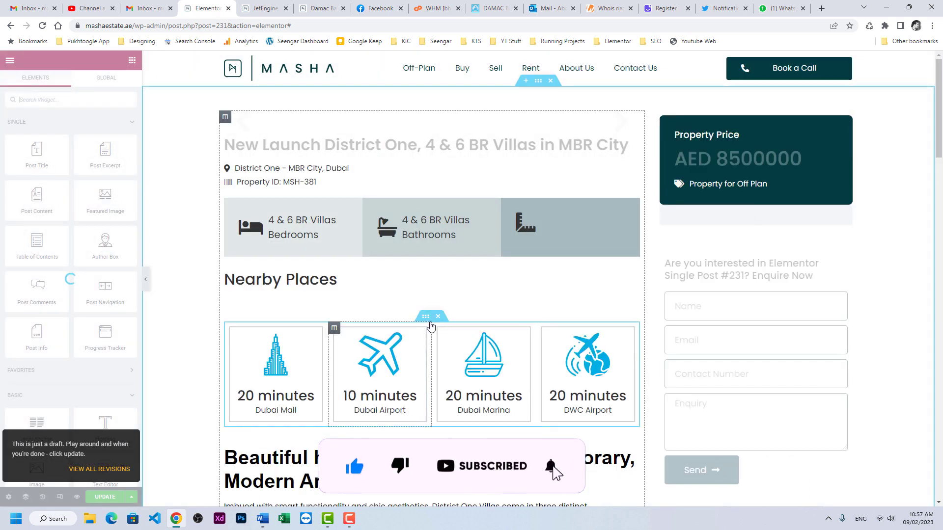
{"action": "left_click", "coordinate": [429, 322]}
{"action": "scroll", "coordinate": [423, 344], "scroll_direction": "down", "scroll_amount": 5}
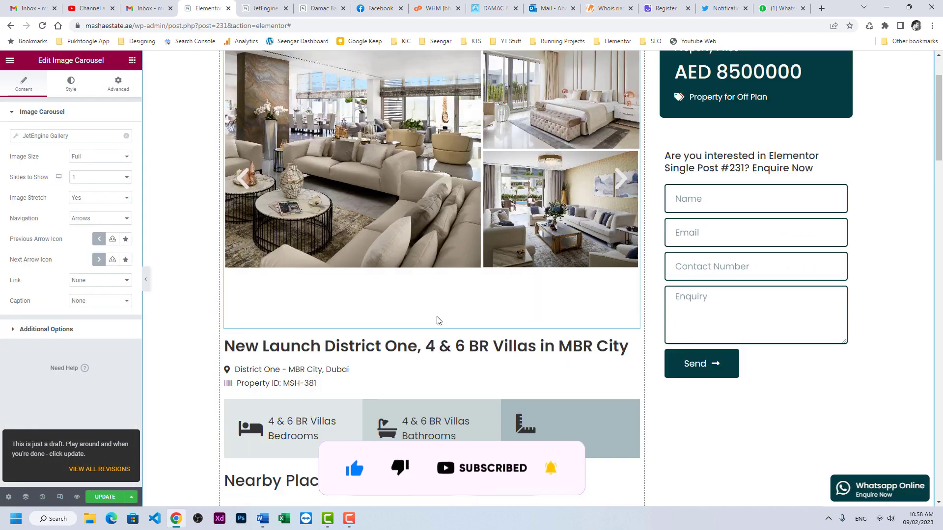
{"action": "left_click", "coordinate": [426, 359]}
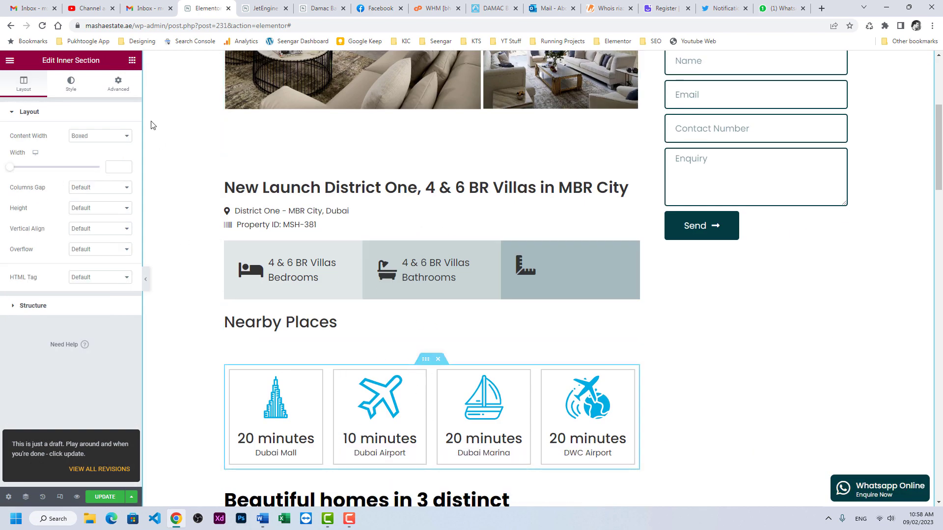
{"action": "left_click", "coordinate": [114, 89]}
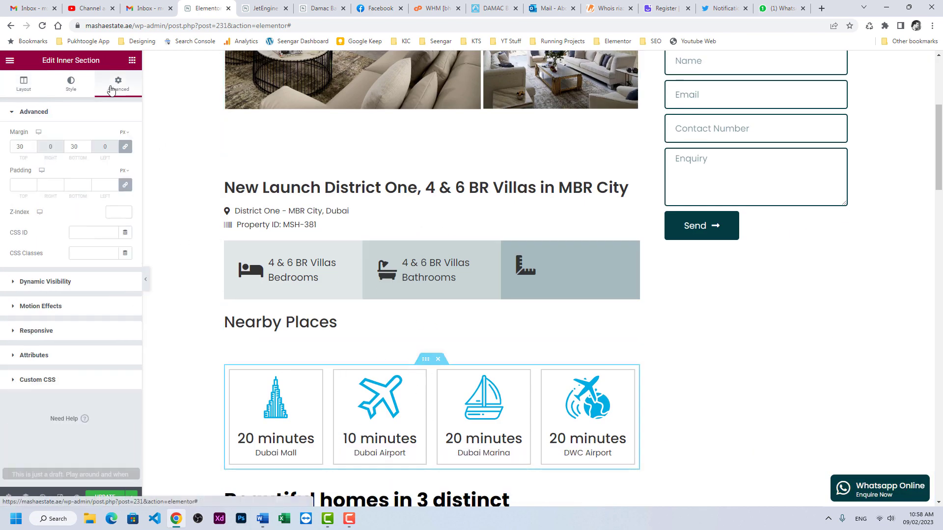
{"action": "left_click", "coordinate": [44, 282]}
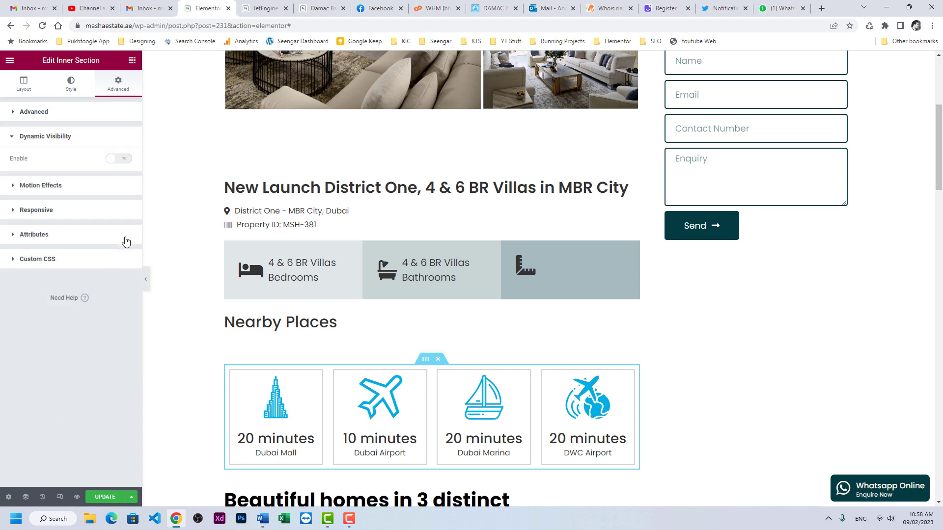
{"action": "left_click", "coordinate": [118, 160]}
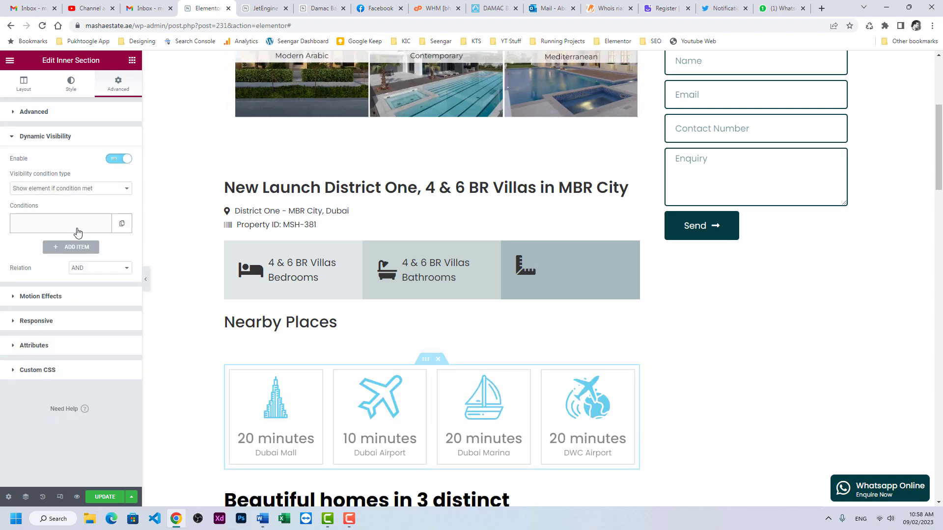
- Add an Equal visibility condition that compares the JetEngine custom field Show Nearby Places
{"action": "left_click", "coordinate": [75, 247]}
{"action": "left_click", "coordinate": [91, 259]}
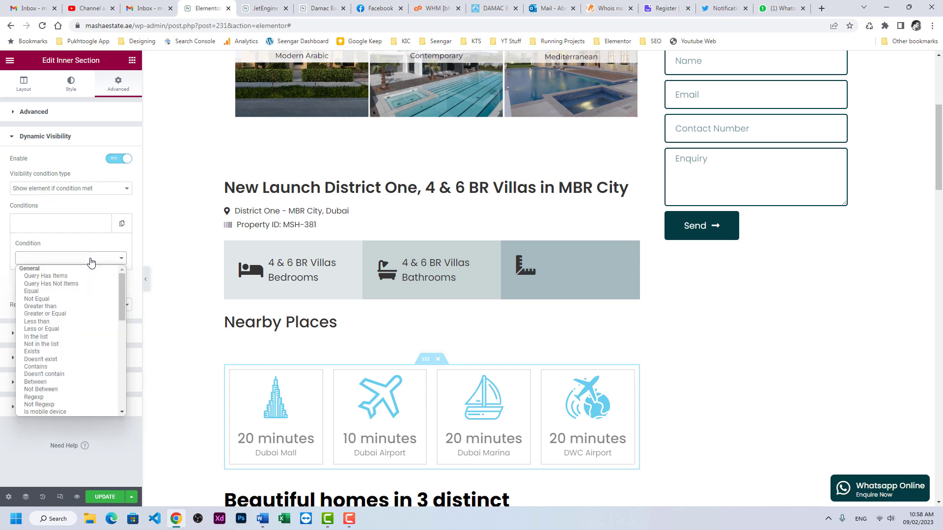
{"action": "left_click", "coordinate": [72, 291]}
{"action": "scroll", "coordinate": [97, 278], "scroll_direction": "down", "scroll_amount": 2}
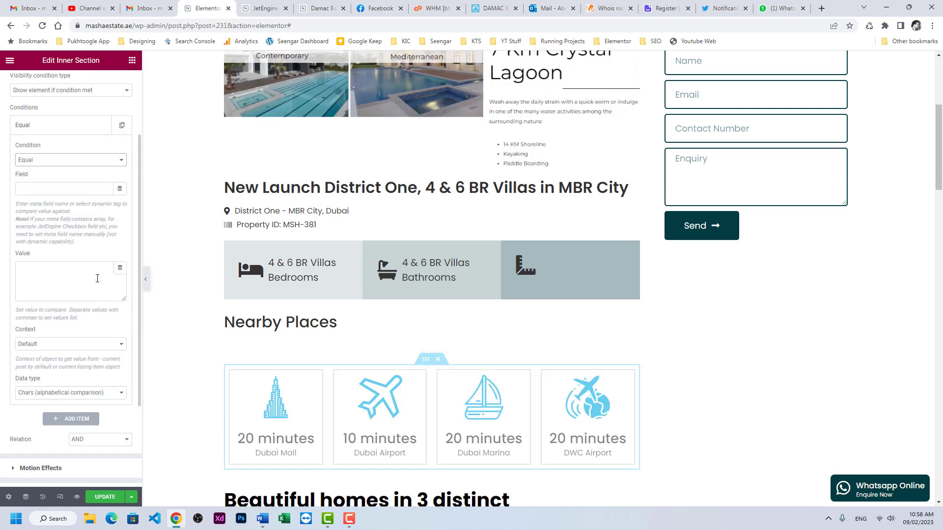
{"action": "left_click", "coordinate": [119, 193]}
{"action": "scroll", "coordinate": [177, 293], "scroll_direction": "down", "scroll_amount": 10}
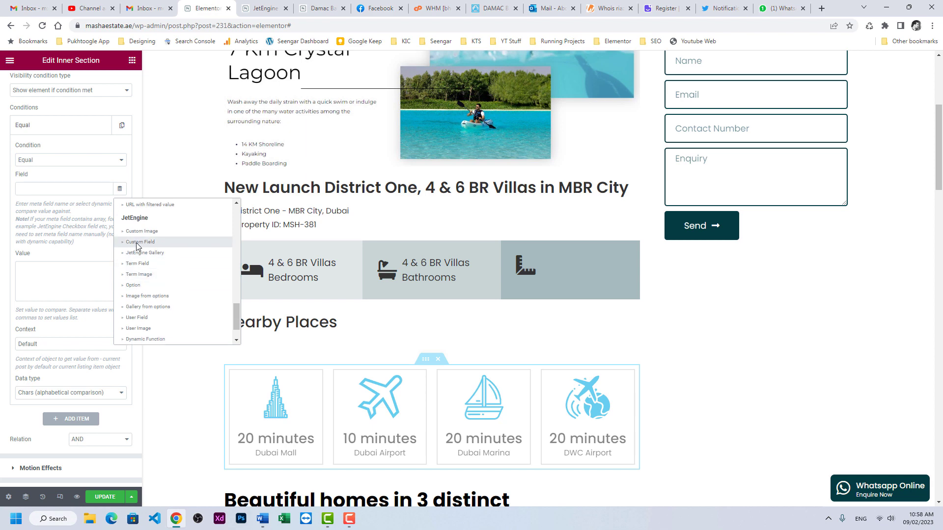
{"action": "left_click", "coordinate": [137, 243]}
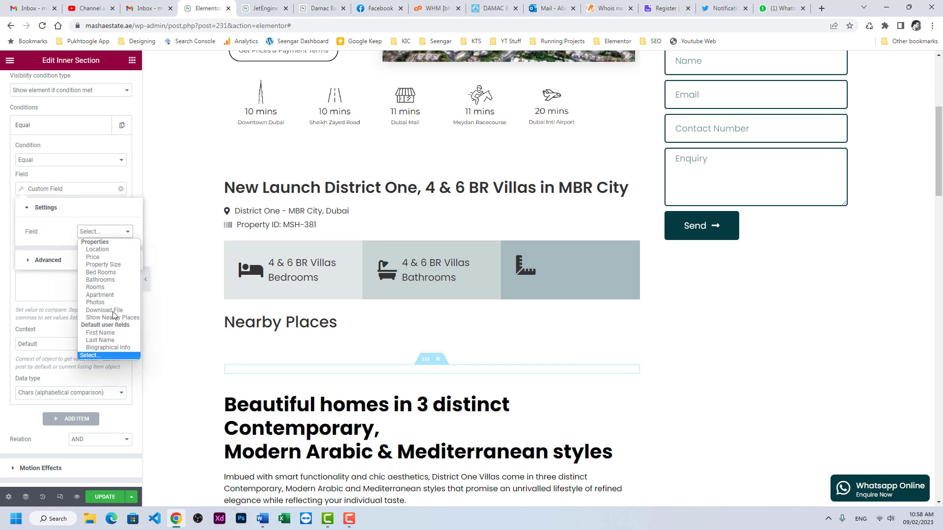
{"action": "left_click", "coordinate": [112, 317]}
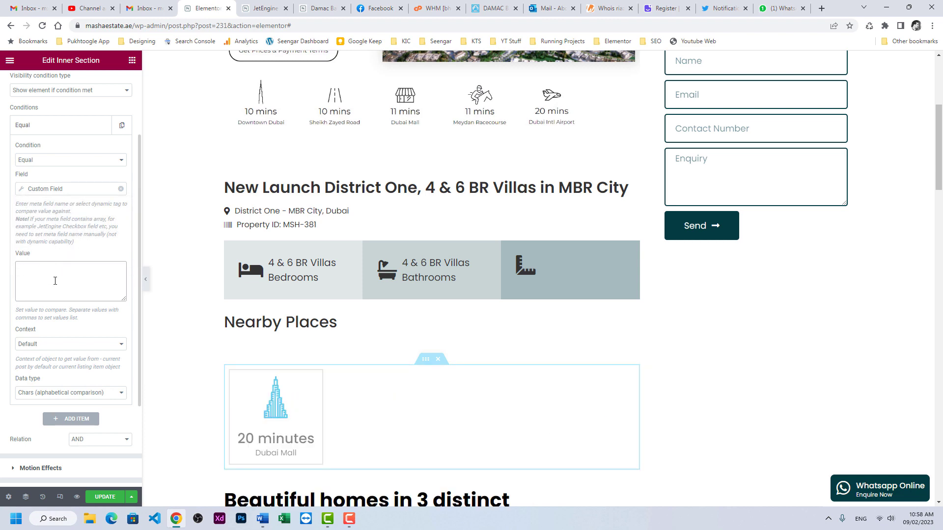
- Set the condition's comparison value to "true" and update the template
{"action": "left_click", "coordinate": [56, 281]}
{"action": "type", "text": "tur"}
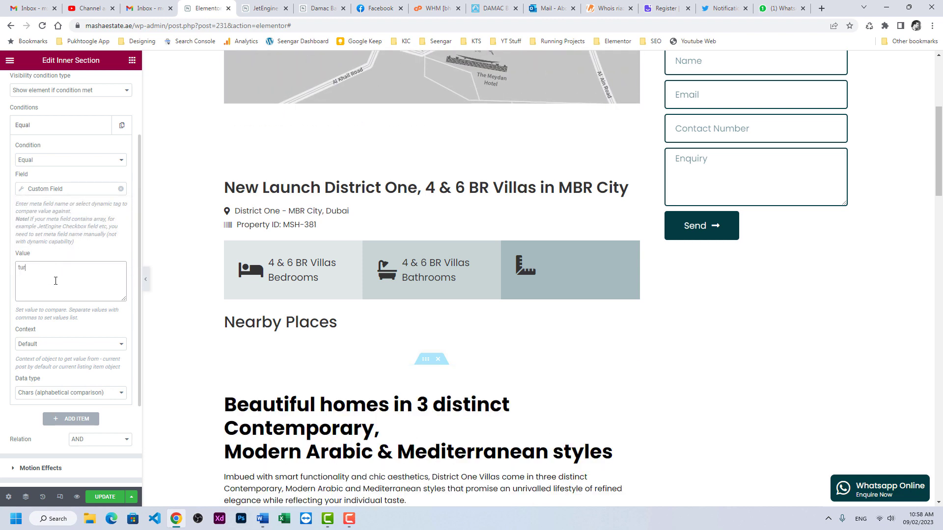
{"action": "key", "text": "ctrl+a"}
{"action": "type", "text": "true"}
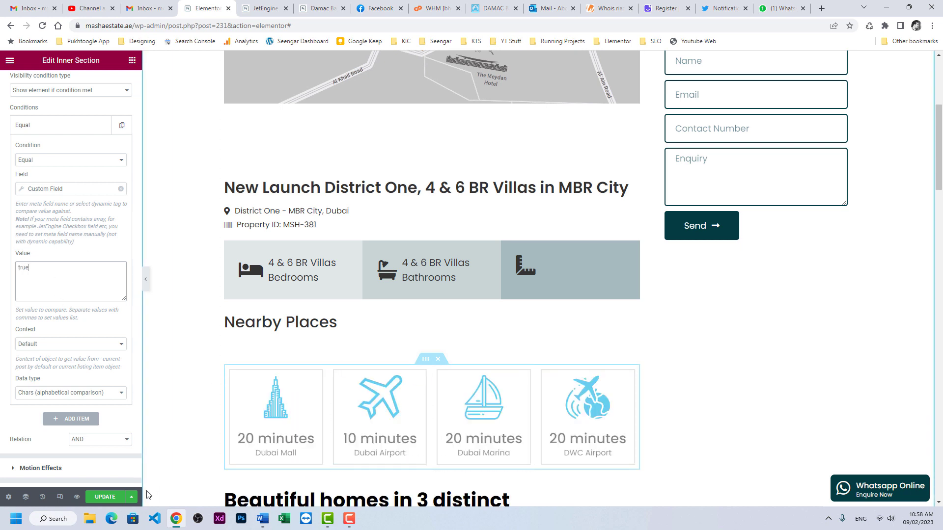
{"action": "left_click", "coordinate": [105, 497]}
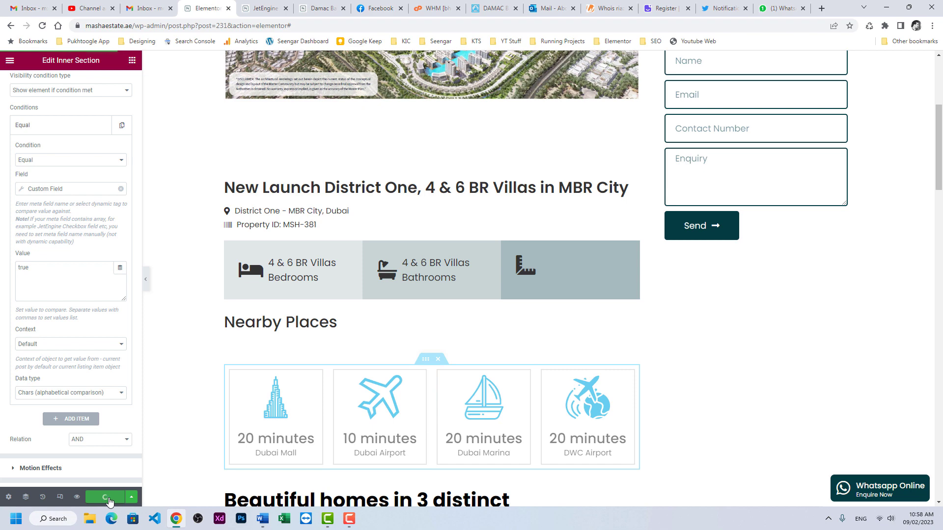
- Reload the Damac Bay property page and open the Residence 110 page to check its Nearby Places section
{"action": "key", "text": "ctrl+Tab"}
{"action": "key", "text": "ctrl+Tab"}
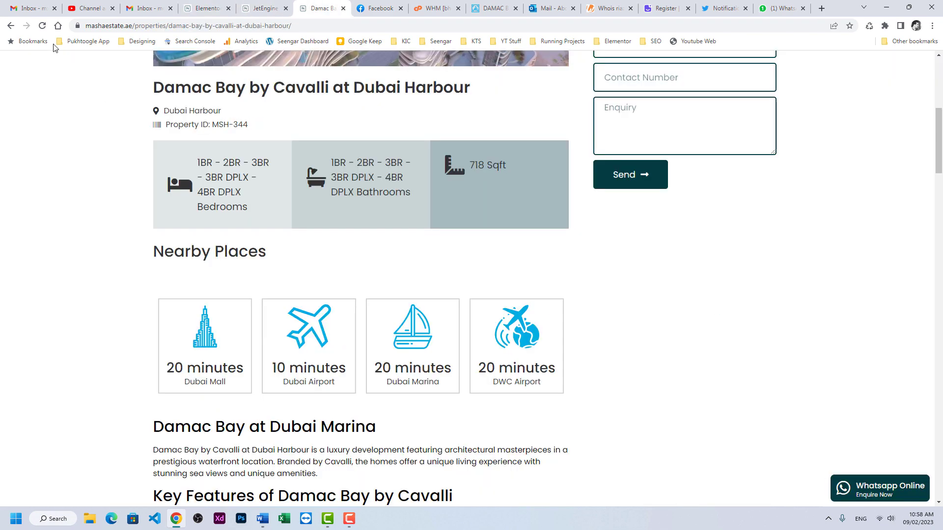
{"action": "left_click", "coordinate": [42, 26]}
{"action": "scroll", "coordinate": [616, 383], "scroll_direction": "down", "scroll_amount": 10}
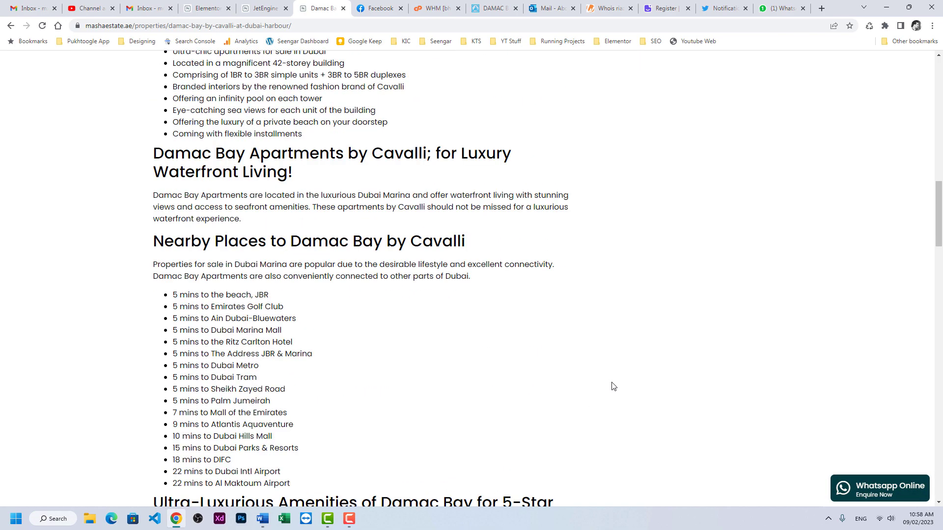
{"action": "scroll", "coordinate": [614, 386], "scroll_direction": "down", "scroll_amount": 20}
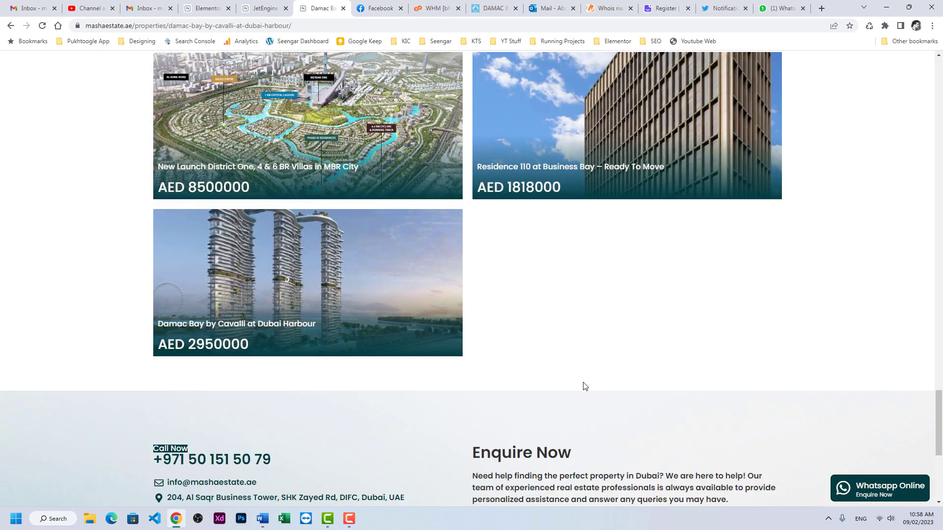
{"action": "key", "text": "F5"}
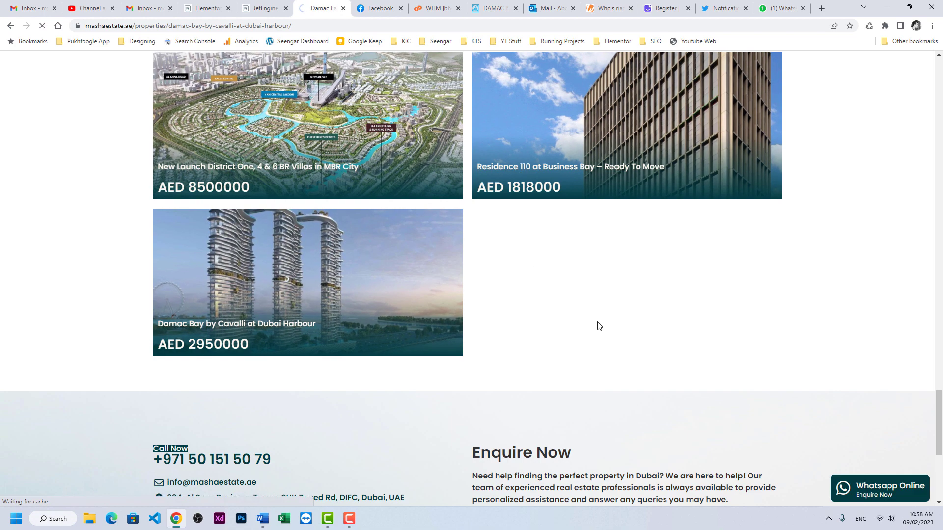
{"action": "scroll", "coordinate": [103, 315], "scroll_direction": "down", "scroll_amount": 4}
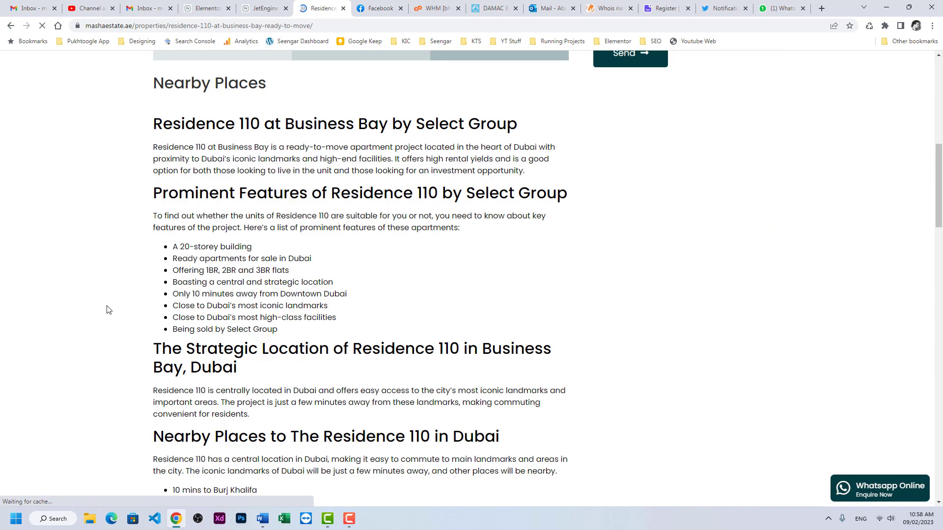
{"action": "scroll", "coordinate": [109, 311], "scroll_direction": "up", "scroll_amount": 2}
{"action": "left_click_drag", "start_coordinate": [152, 191], "coordinate": [319, 223]}
{"action": "left_click", "coordinate": [353, 256]}
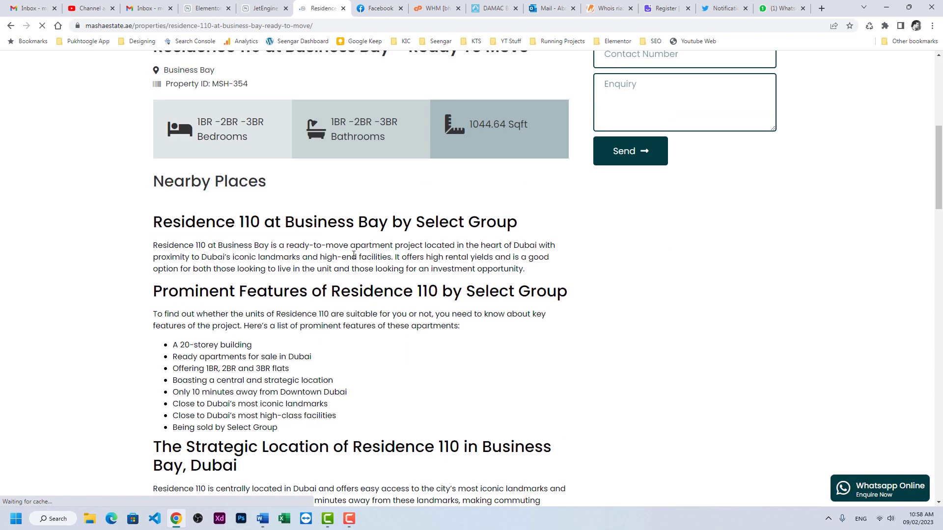
- Turn on Show Nearby Places for the Residence 110 at Business Bay property and update it
{"action": "left_click", "coordinate": [261, 8]}
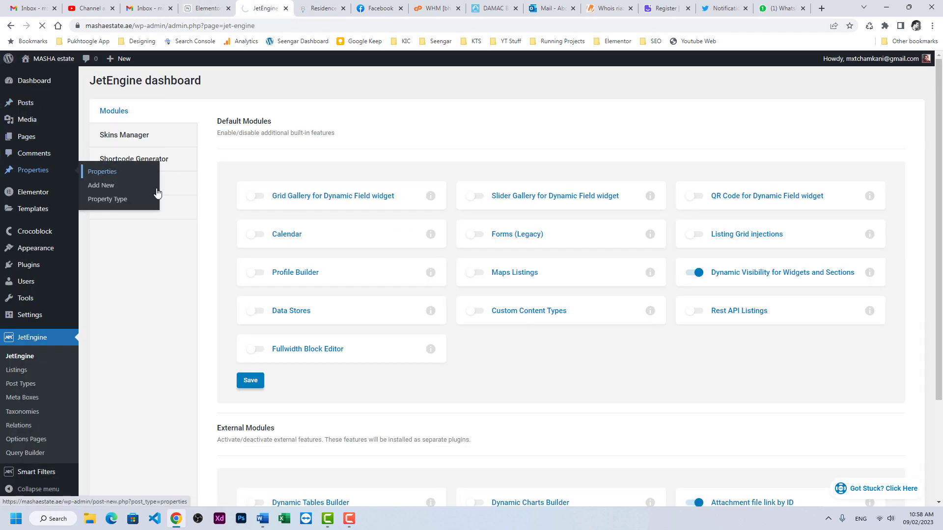
{"action": "left_click", "coordinate": [103, 175]}
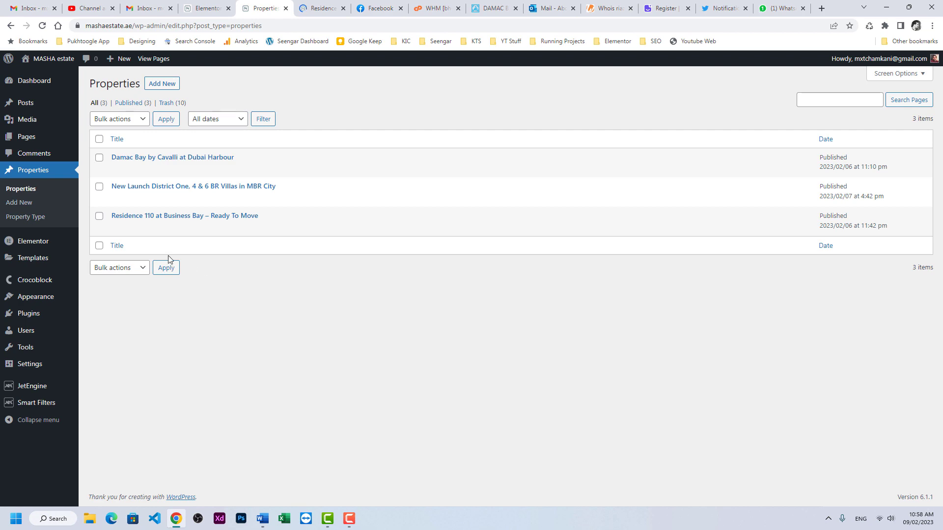
{"action": "left_click", "coordinate": [117, 227]}
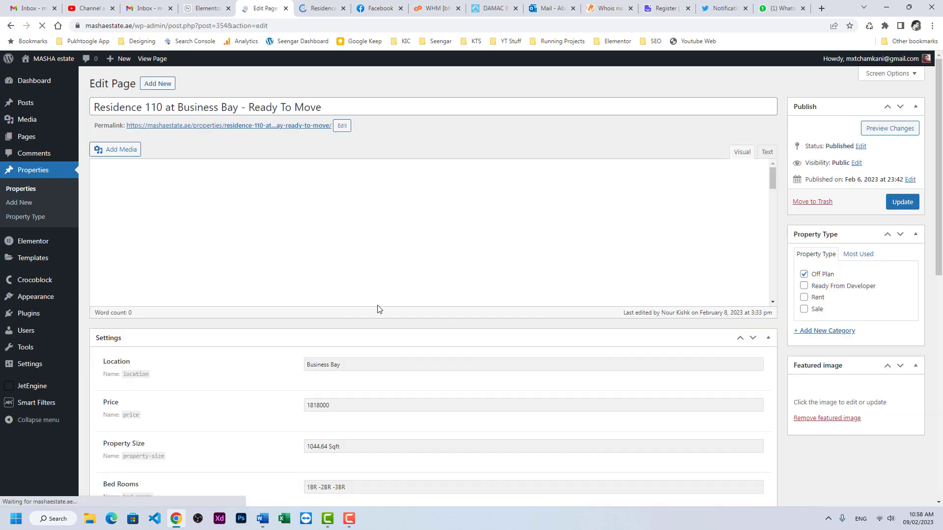
{"action": "scroll", "coordinate": [388, 295], "scroll_direction": "down", "scroll_amount": 10}
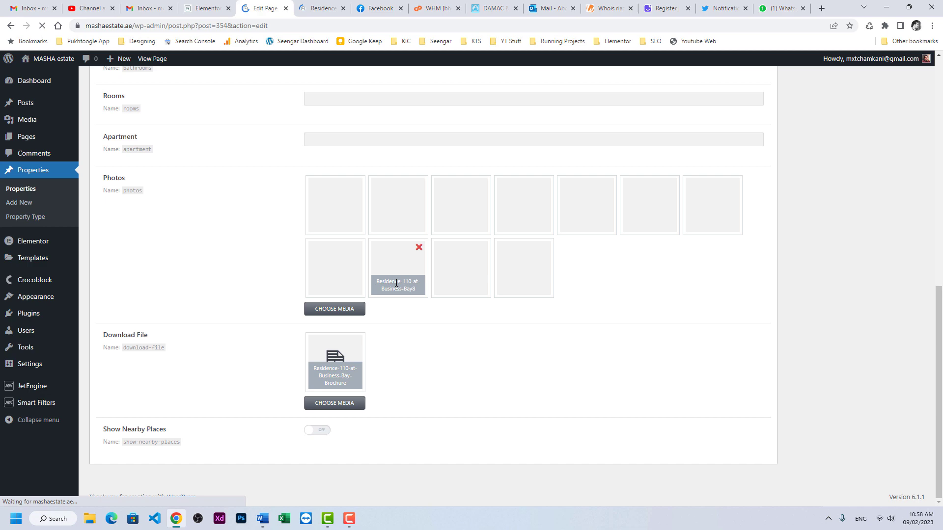
{"action": "left_click", "coordinate": [318, 430]}
{"action": "scroll", "coordinate": [825, 268], "scroll_direction": "up", "scroll_amount": 5}
{"action": "scroll", "coordinate": [825, 268], "scroll_direction": "up", "scroll_amount": 5}
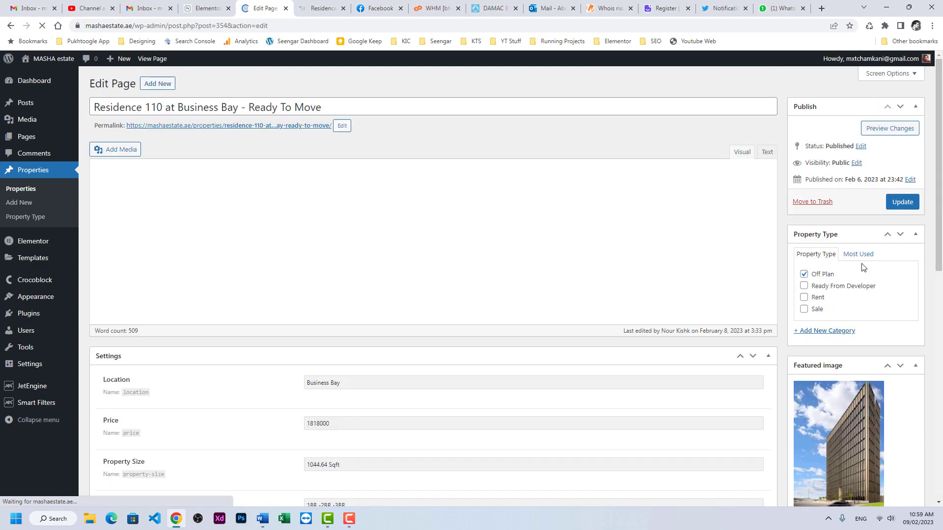
{"action": "left_click", "coordinate": [902, 201]}
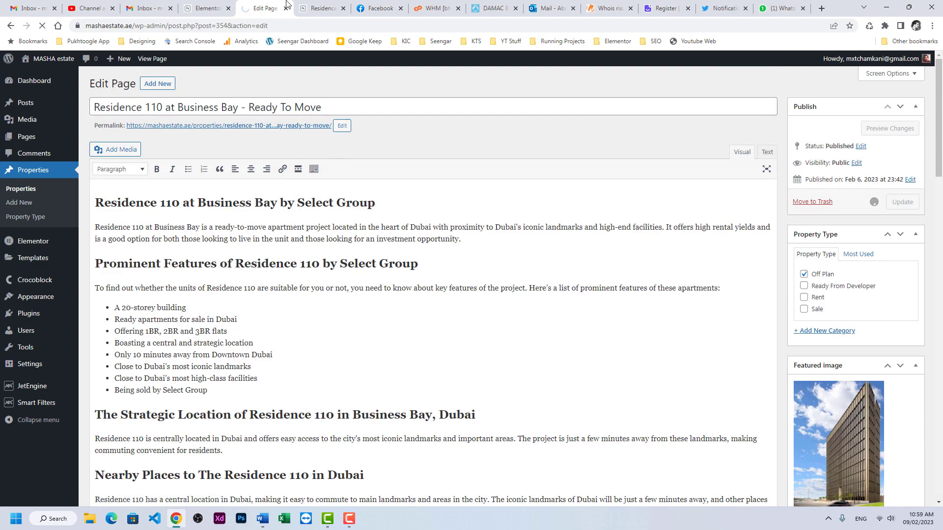
- Reload the Residence 110 property page and check the icon boxes under Nearby Places
{"action": "left_click", "coordinate": [312, 4]}
{"action": "left_click", "coordinate": [42, 25]}
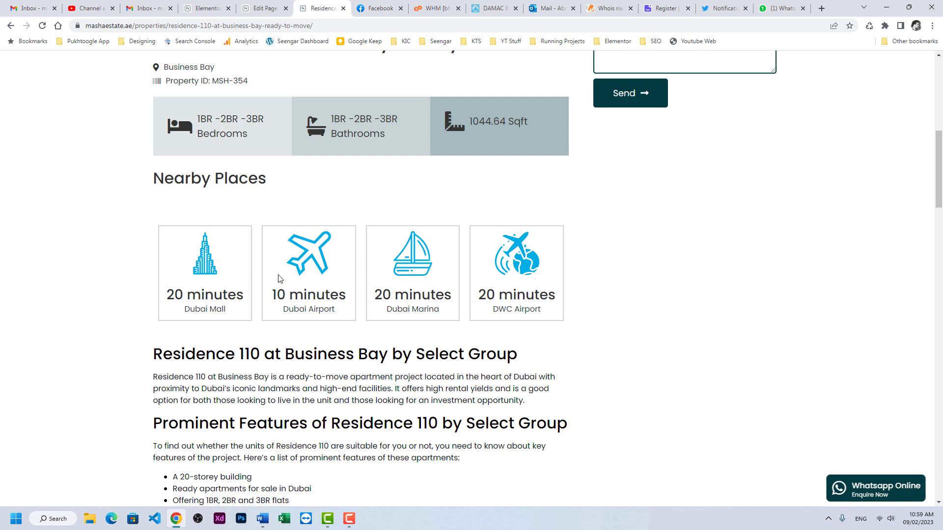
{"action": "left_click_drag", "start_coordinate": [280, 276], "coordinate": [540, 338]}
{"action": "left_click", "coordinate": [604, 356]}
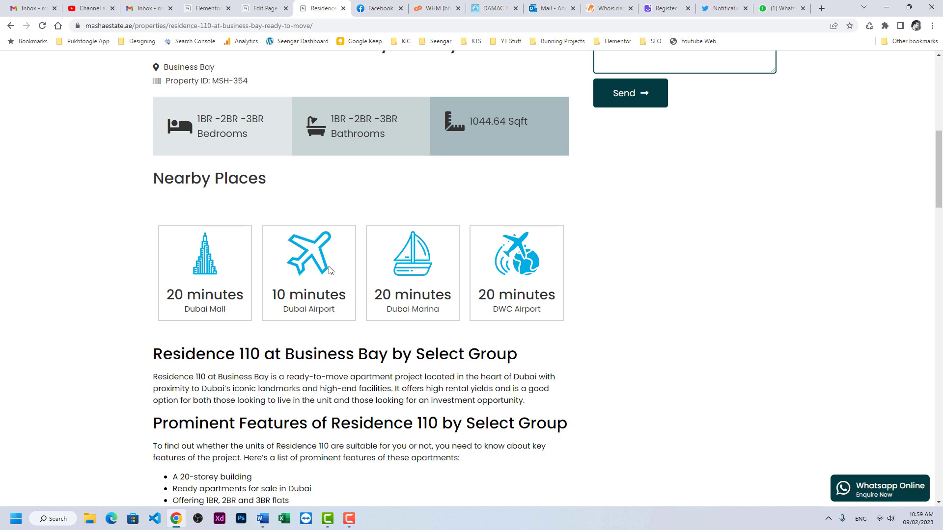
- Return to the Residence 110 edit page and review its Show Nearby Places switch
{"action": "left_click", "coordinate": [260, 8]}
{"action": "scroll", "coordinate": [133, 291], "scroll_direction": "down", "scroll_amount": 15}
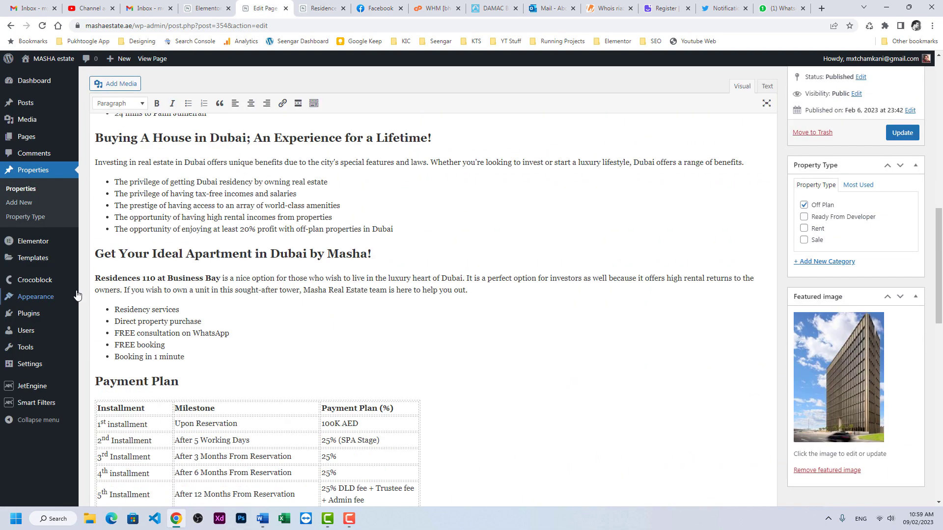
{"action": "scroll", "coordinate": [134, 290], "scroll_direction": "down", "scroll_amount": 7}
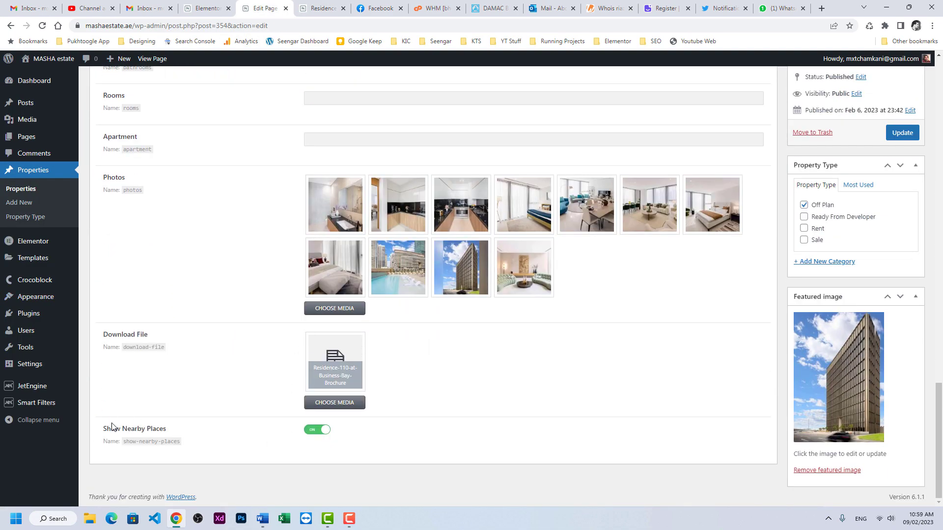